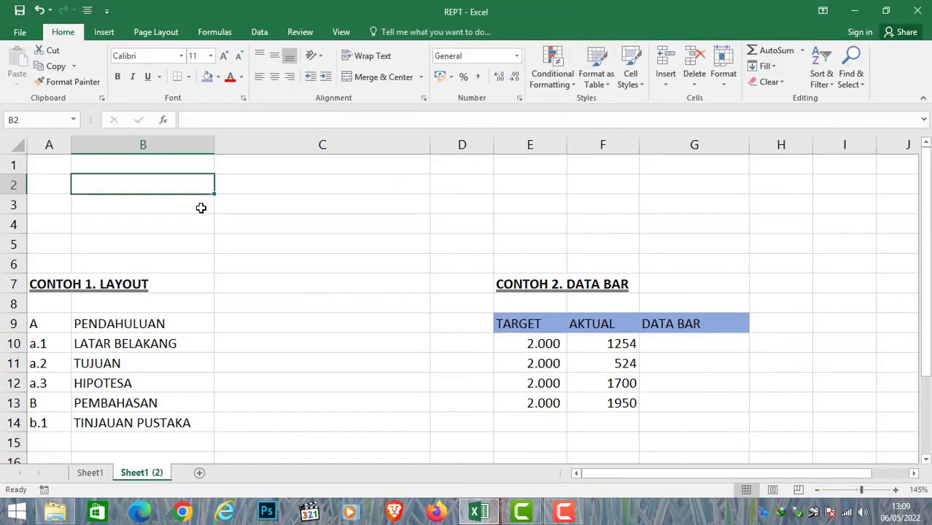
- Enter the formula =REPT("A";10) in cell B2
{"action": "type", "text": "="}
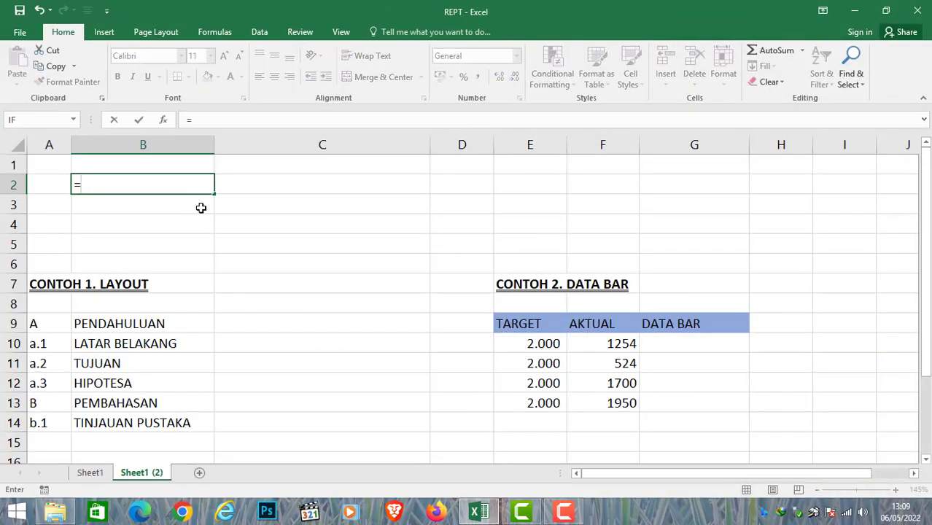
{"action": "type", "text": "REPT"}
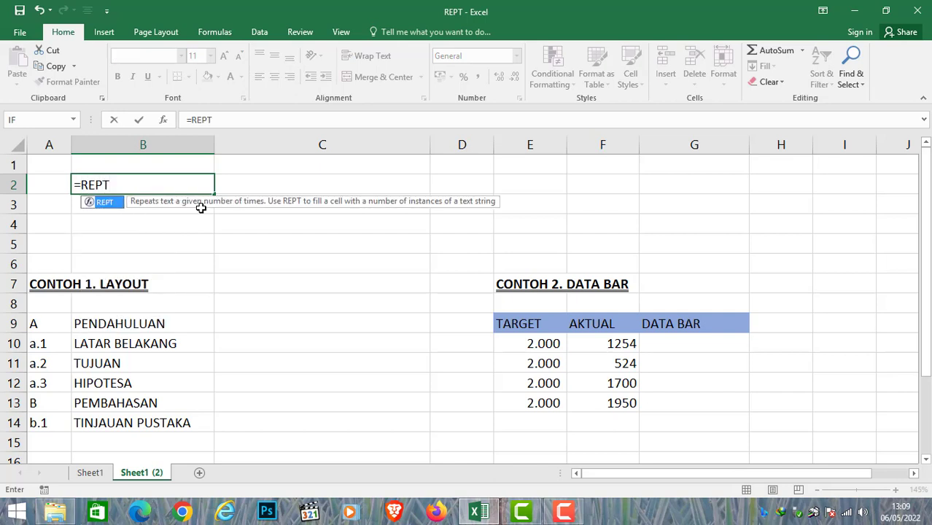
{"action": "type", "text": "("}
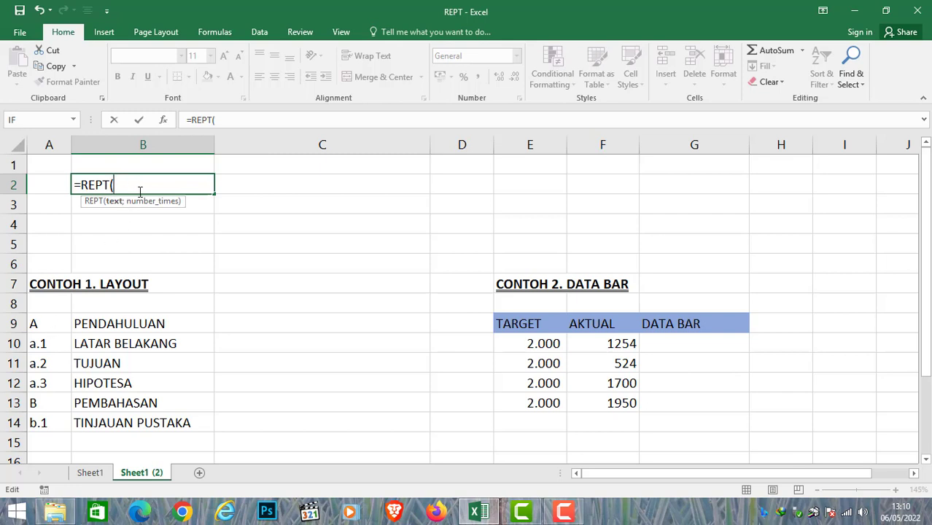
{"action": "type", "text": "\"A\";"}
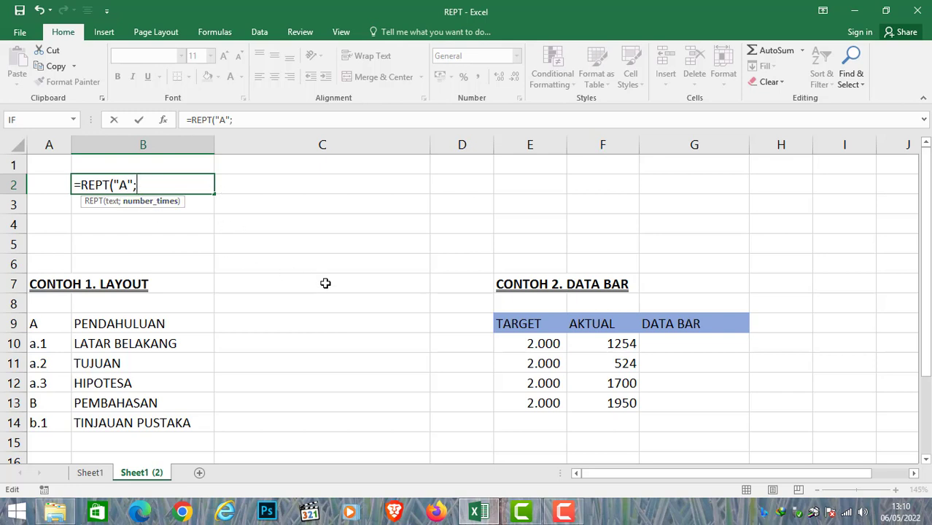
{"action": "type", "text": "10)"}
{"action": "key", "text": "Return"}
- Replace the letter A in the REPT formula of cell B2 with blank spaces inside the quotation marks
{"action": "key", "text": "Up"}
{"action": "key", "text": "F2"}
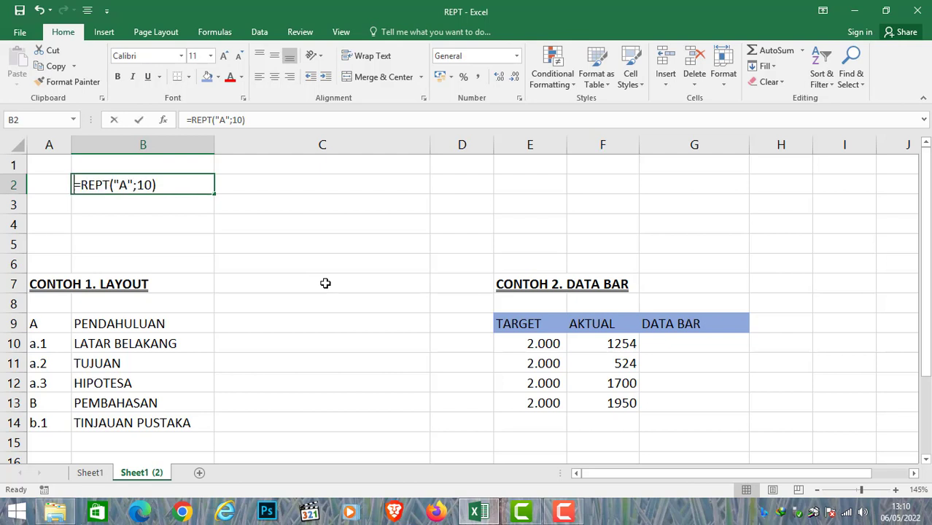
{"action": "key", "text": "Left"}
{"action": "key", "text": "Left"}
{"action": "key", "text": "Left"}
{"action": "key", "text": "Left"}
{"action": "key", "text": "Left"}
{"action": "key", "text": "Left"}
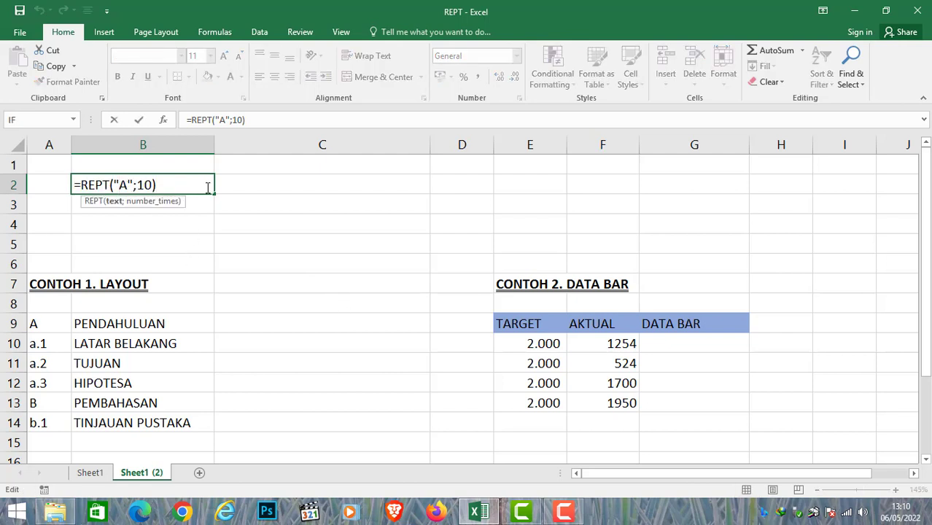
{"action": "key", "text": "Delete"}
{"action": "key", "text": "Return"}
{"action": "key", "text": "Up"}
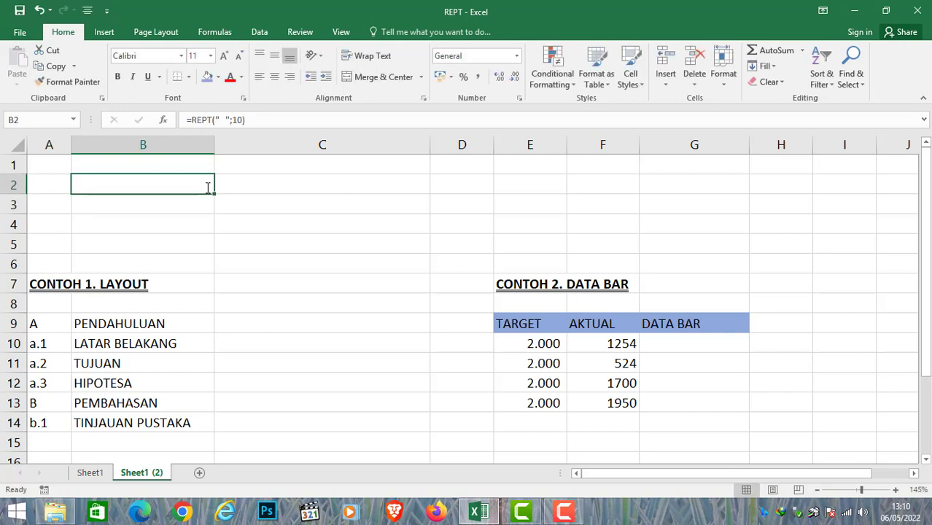
- Append &1 to the end of the REPT formula in cell B2
{"action": "double_click", "coordinate": [208, 187]}
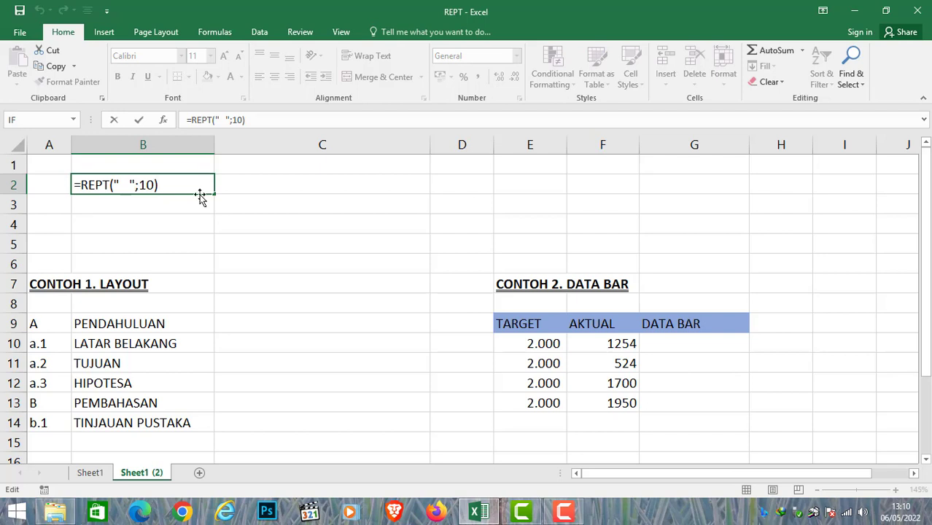
{"action": "left_click", "coordinate": [135, 185]}
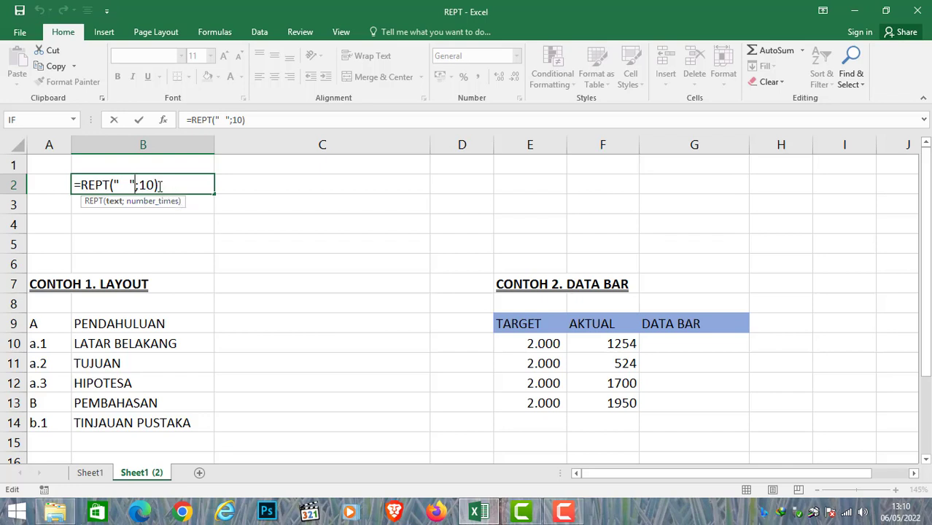
{"action": "left_click", "coordinate": [193, 192]}
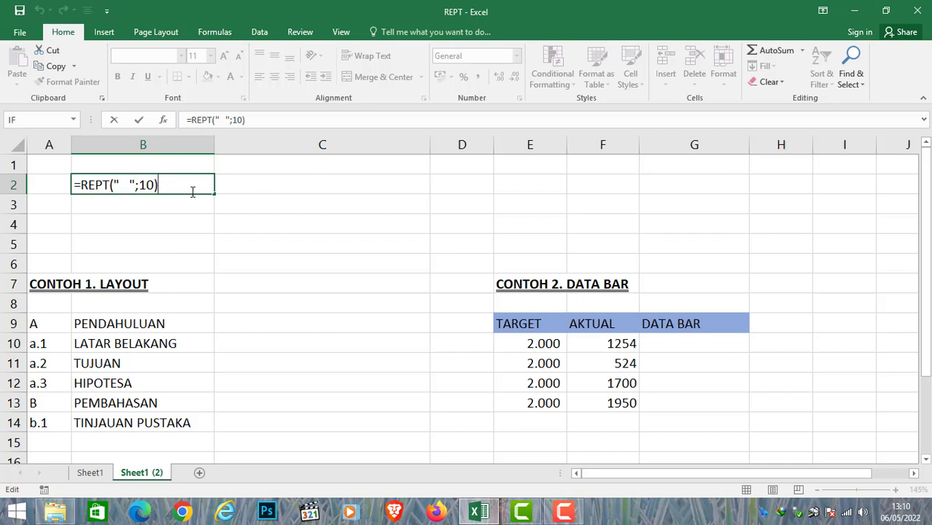
{"action": "type", "text": "&1"}
{"action": "key", "text": "Return"}
{"action": "left_click", "coordinate": [192, 188]}
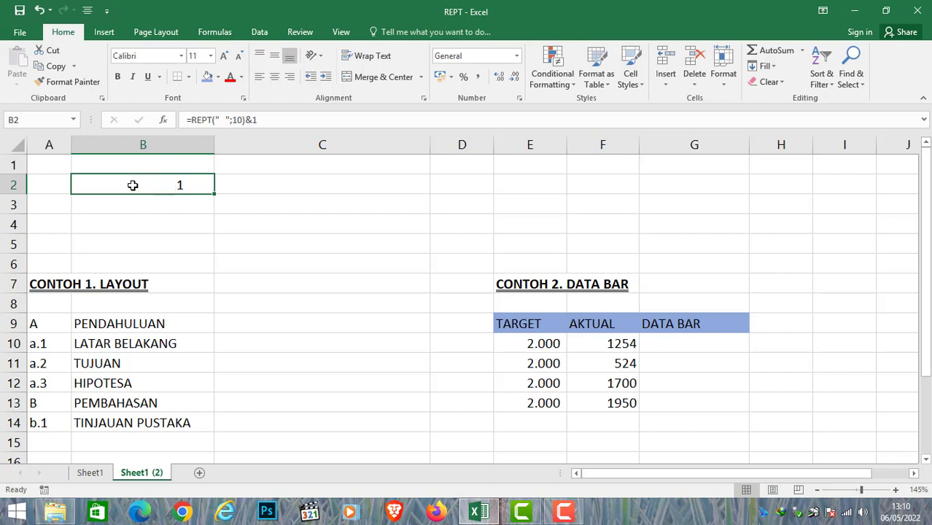
- Set the number of repetitions in the REPT formula of cell B2 to 20
{"action": "left_click", "coordinate": [231, 120]}
{"action": "double_click", "coordinate": [237, 120]}
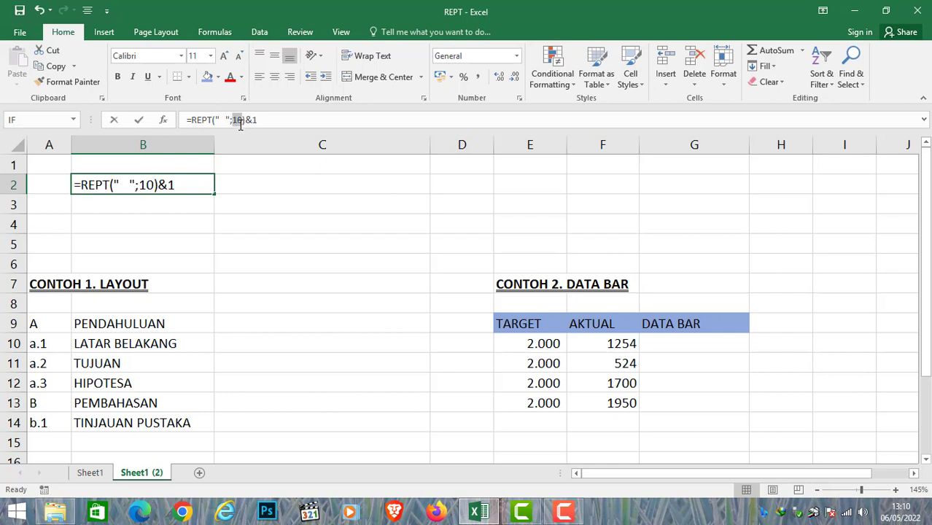
{"action": "type", "text": "20"}
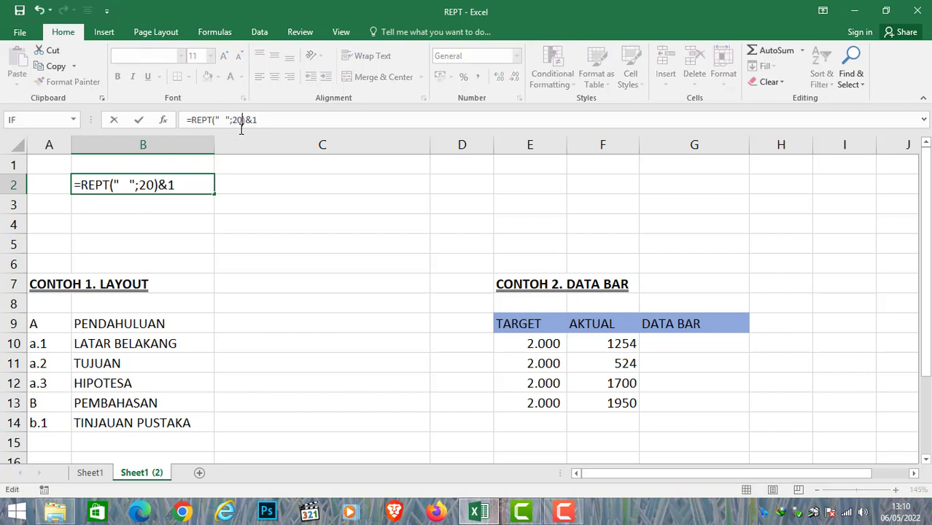
{"action": "key", "text": "Return"}
{"action": "key", "text": "Up"}
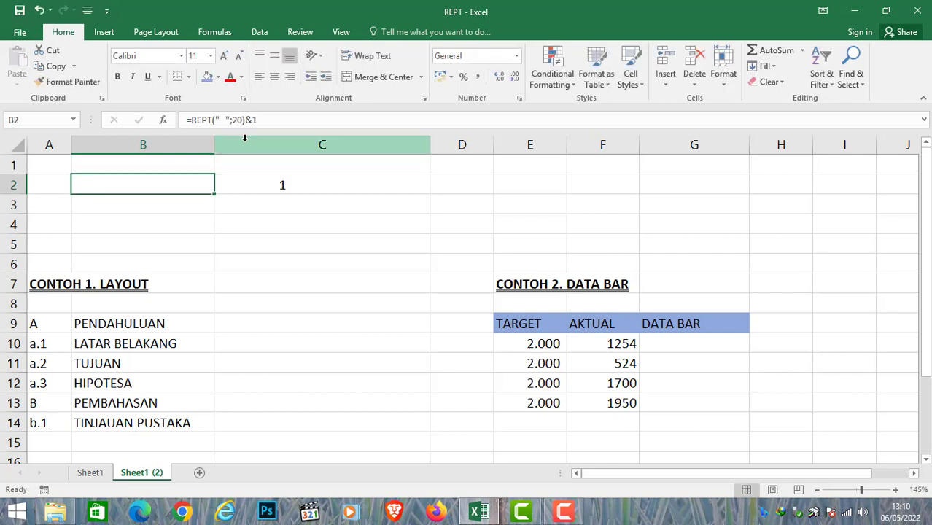
{"action": "left_click", "coordinate": [287, 188]}
{"action": "left_click", "coordinate": [204, 189]}
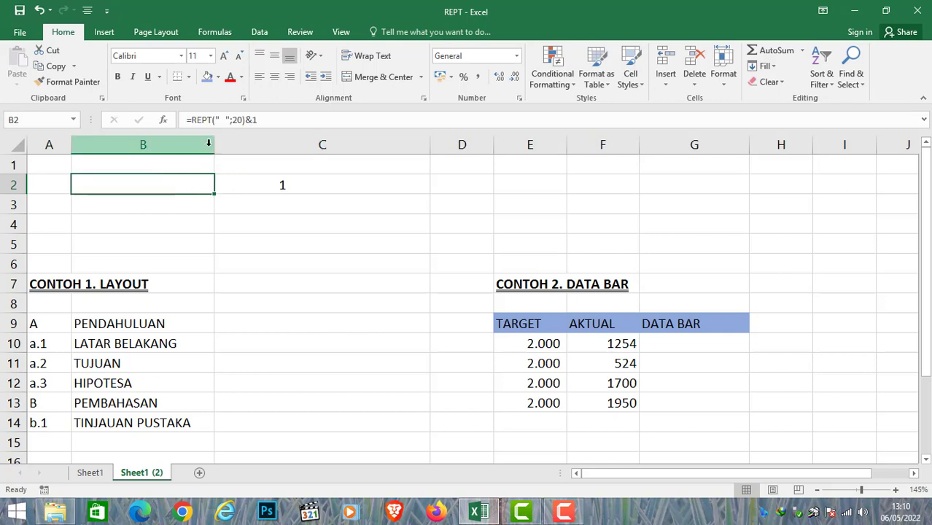
{"action": "left_click", "coordinate": [284, 187]}
{"action": "left_click", "coordinate": [167, 186]}
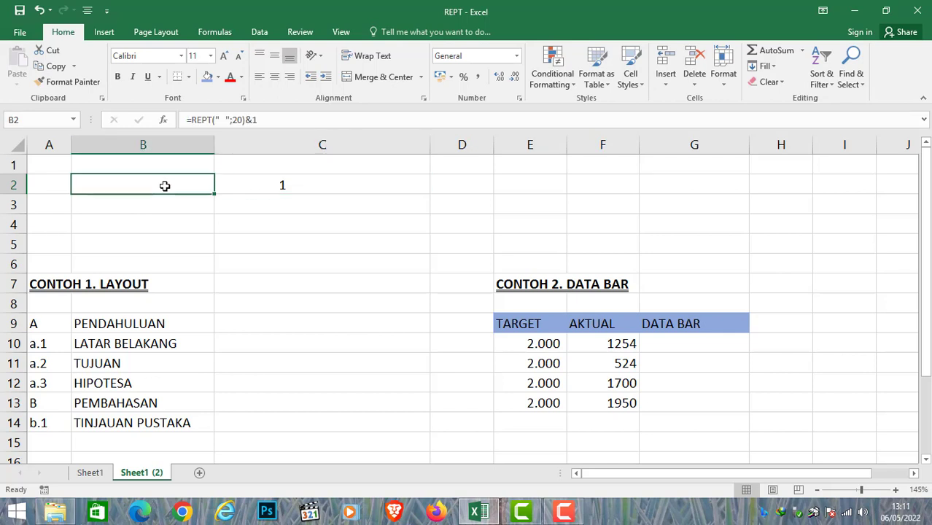
- Replace the quoted spaces with CHAR(32) and set the repetitions to 10, making B2's formula =REPT(CHAR(32);10)&1
{"action": "left_click", "coordinate": [244, 119]}
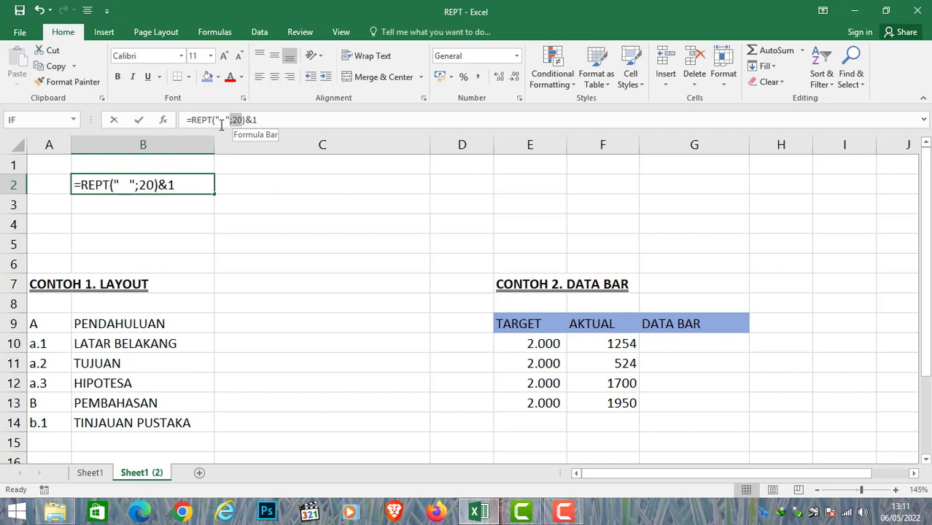
{"action": "left_click", "coordinate": [215, 120]}
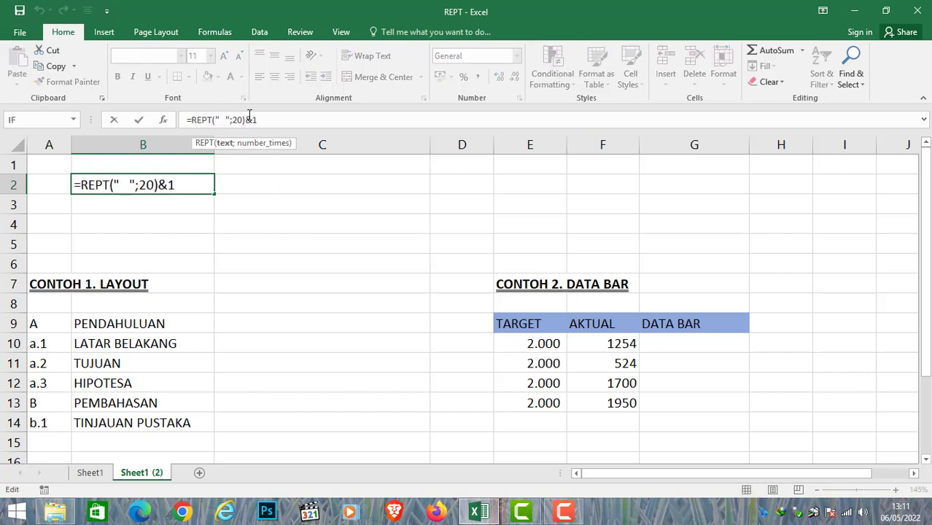
{"action": "left_click_drag", "start_coordinate": [115, 185], "coordinate": [135, 184]}
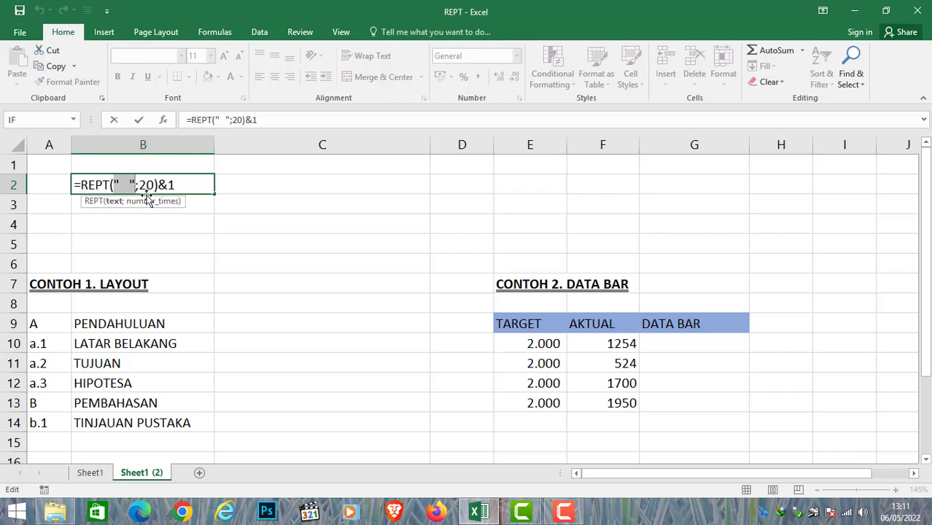
{"action": "type", "text": "CHAR"}
{"action": "type", "text": "(32)"}
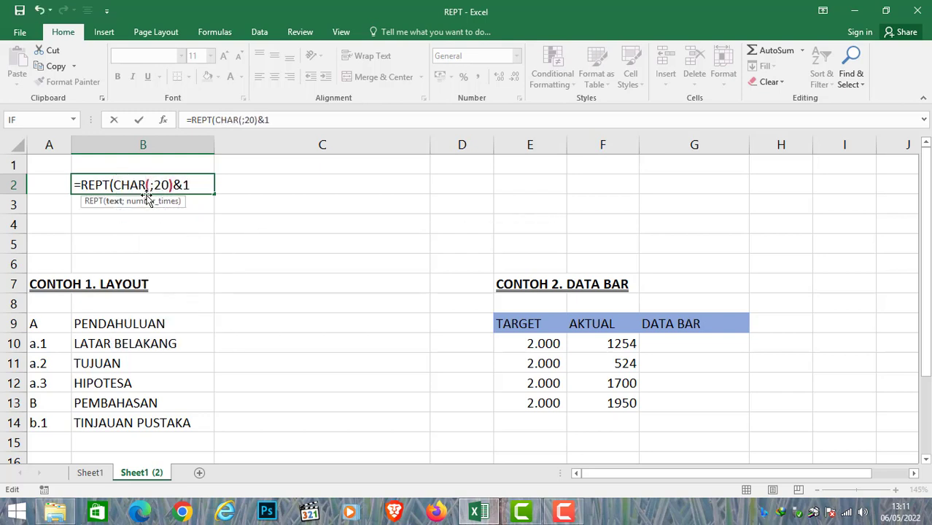
{"action": "key", "text": "Right"}
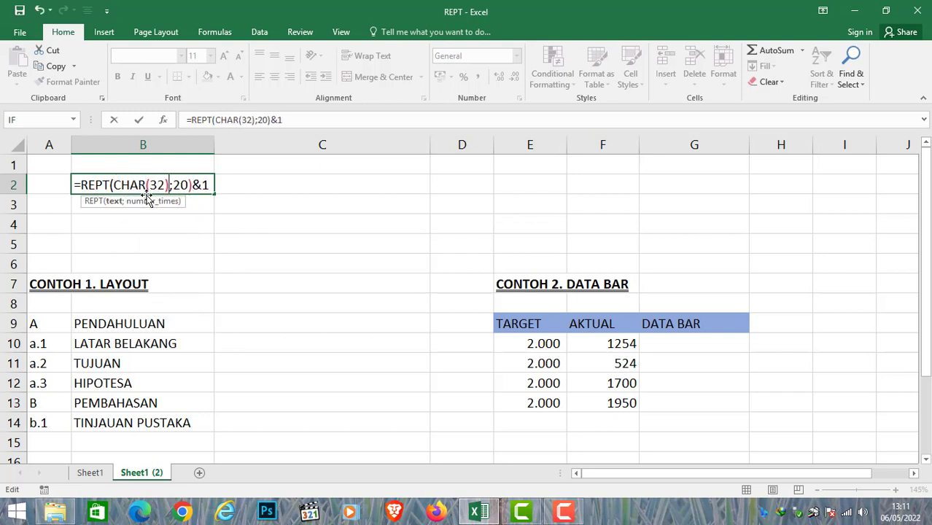
{"action": "key", "text": "Delete"}
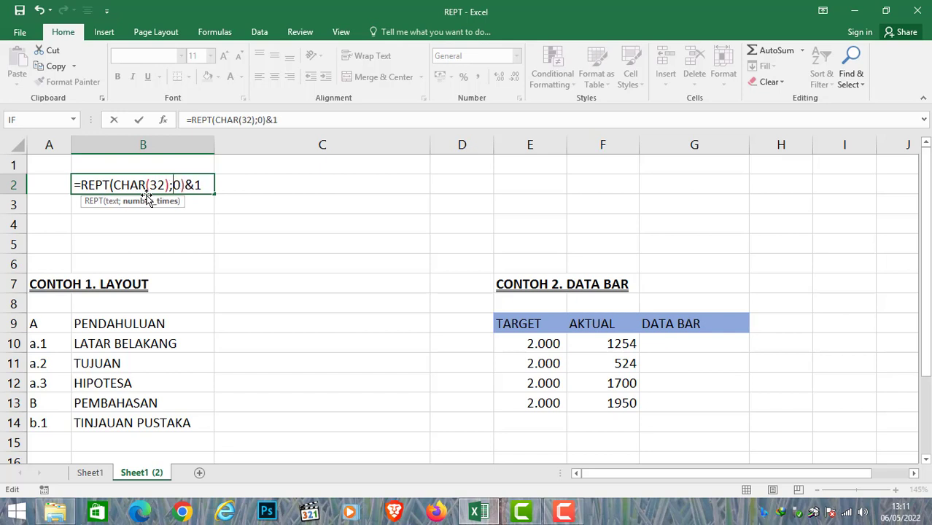
{"action": "type", "text": "1"}
{"action": "key", "text": "Return"}
{"action": "key", "text": "Up"}
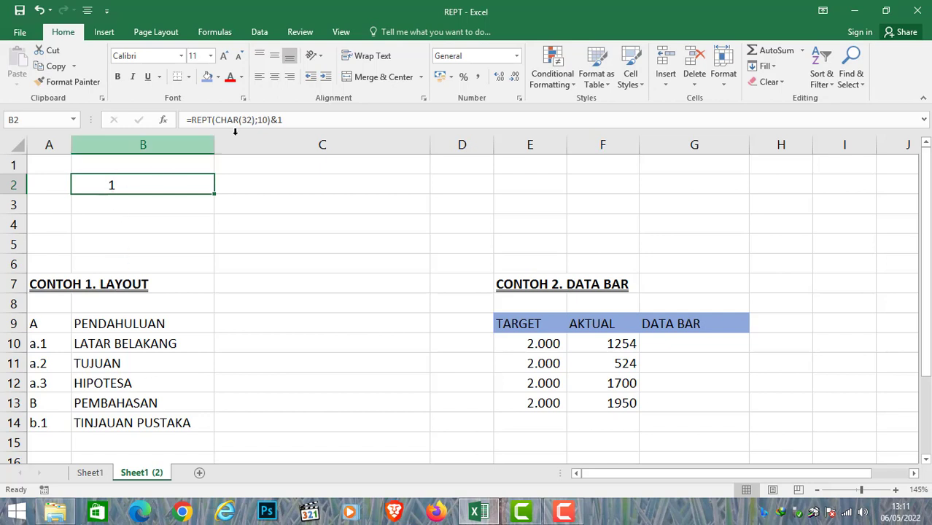
{"action": "left_click", "coordinate": [216, 120]}
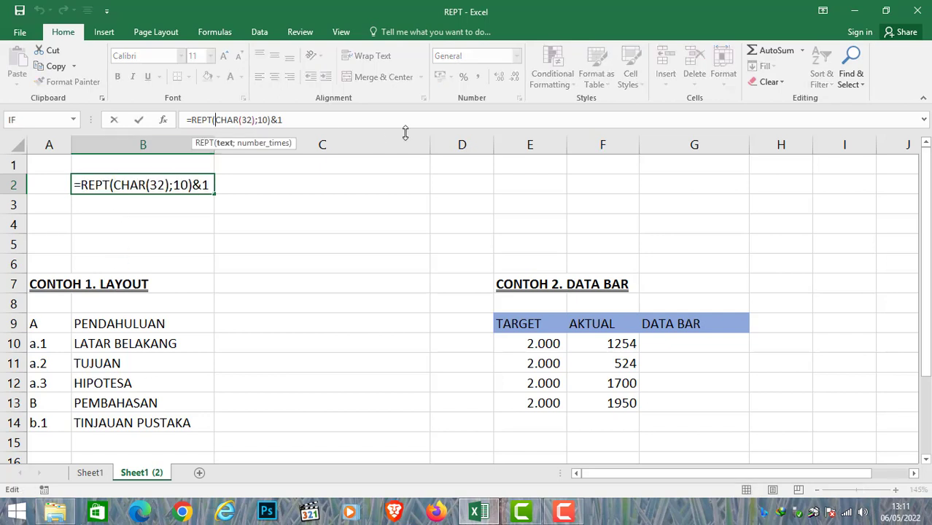
{"action": "key", "text": "Escape"}
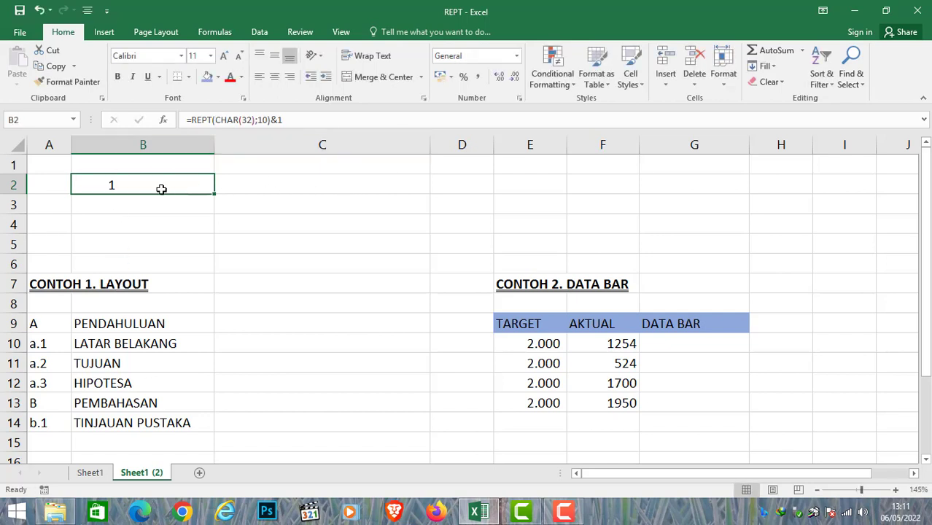
- Replace CHAR(32) in B2's formula with a reference to cell A9, commit it, and clear cell B2
{"action": "double_click", "coordinate": [109, 189]}
{"action": "left_click_drag", "start_coordinate": [113, 185], "coordinate": [171, 184]}
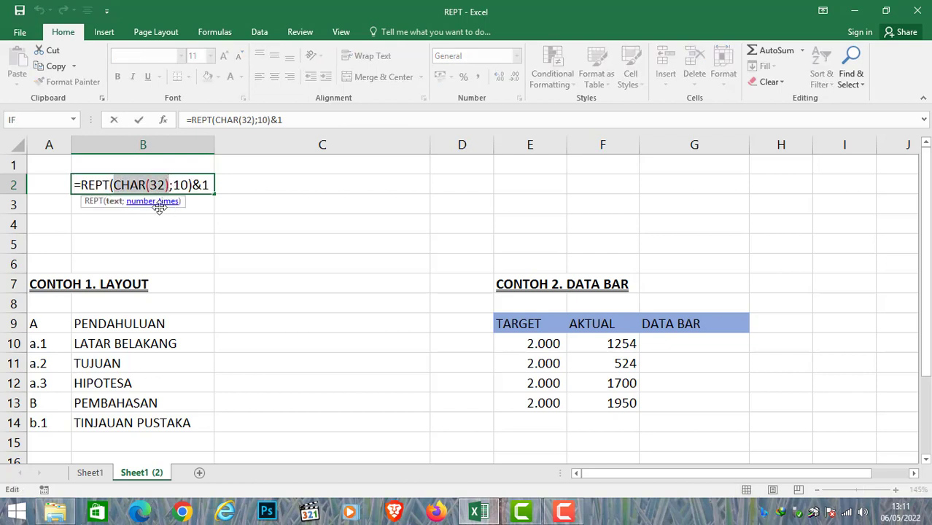
{"action": "key", "text": "Delete"}
{"action": "left_click", "coordinate": [47, 327]}
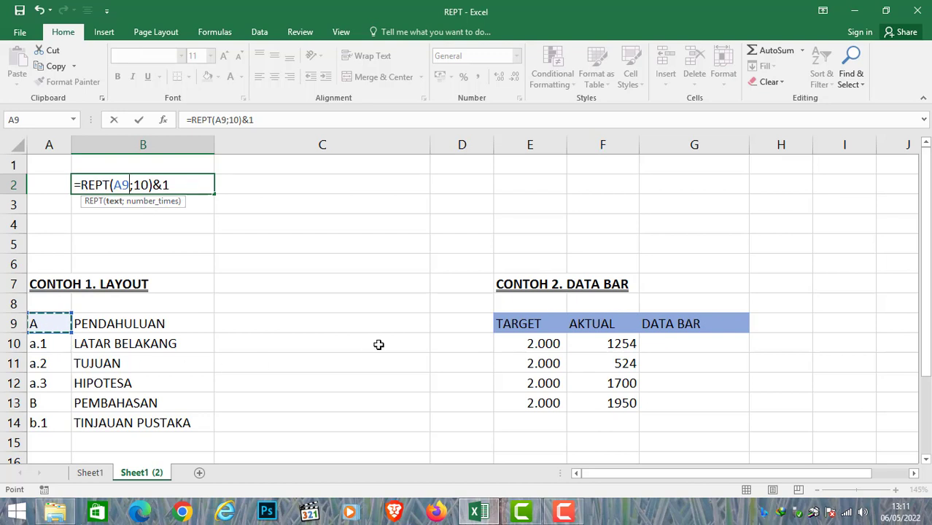
{"action": "key", "text": "Return"}
{"action": "key", "text": "Up"}
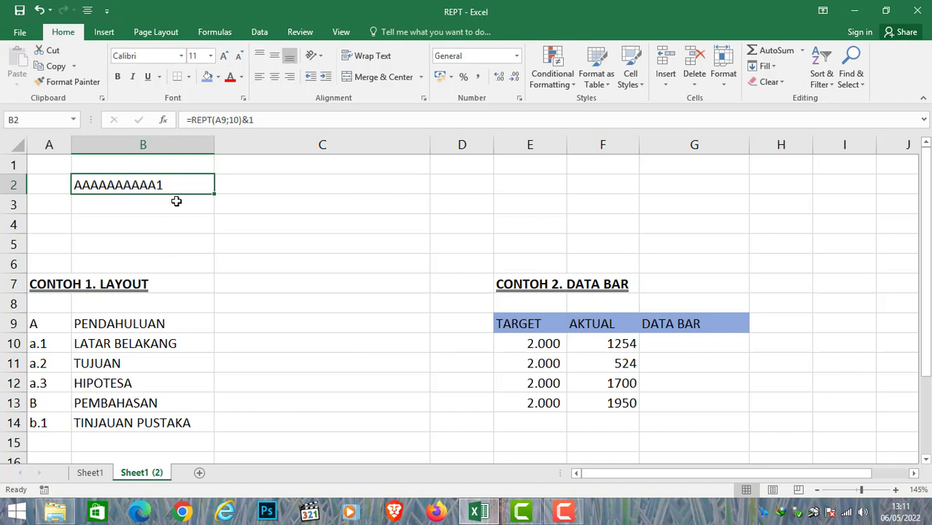
{"action": "key", "text": "Delete"}
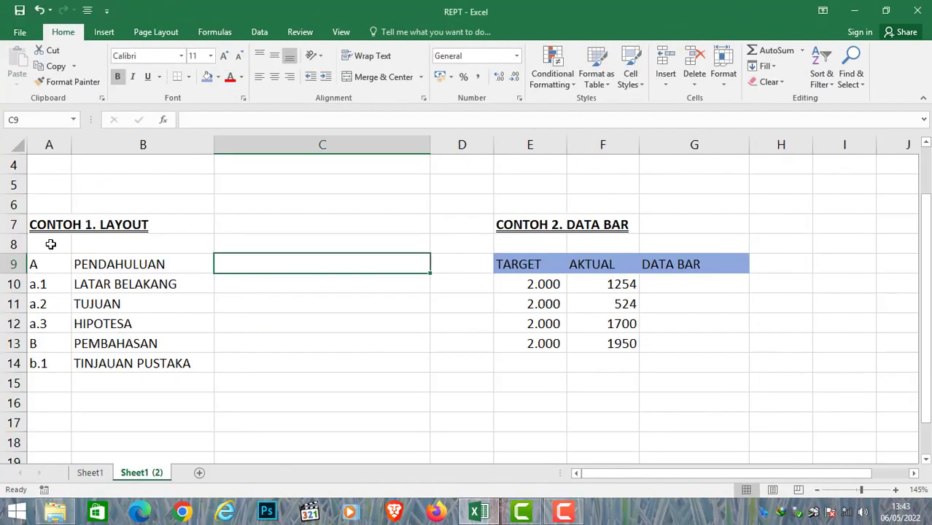
- Examine the codes, the PENDAHULUAN heading and its sub-items in B10:B12 of the CONTOH 1. LAYOUT example
{"action": "left_click", "coordinate": [53, 244]}
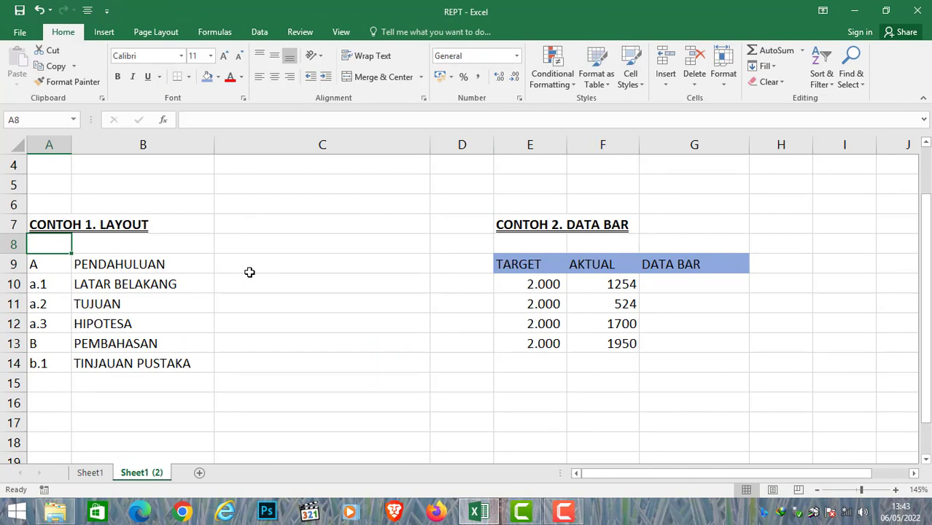
{"action": "key", "text": "Down"}
{"action": "key", "text": "Right"}
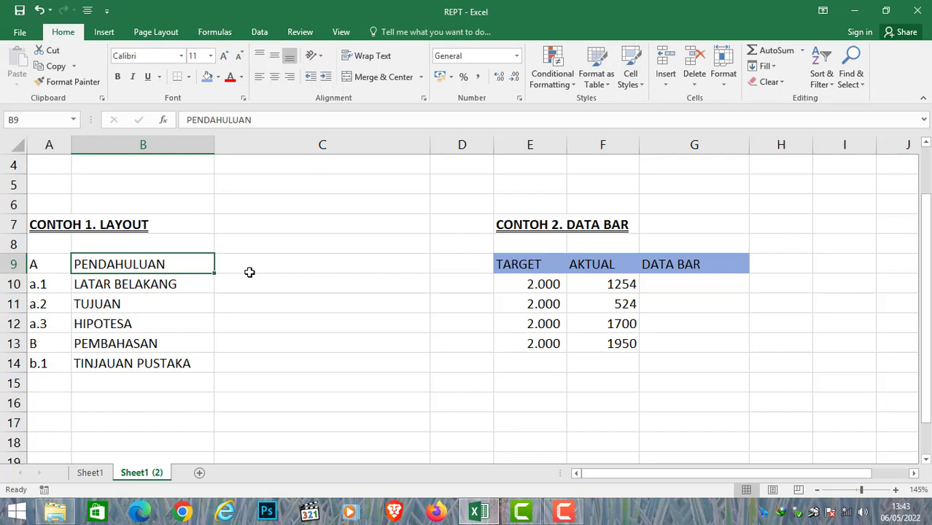
{"action": "left_click", "coordinate": [44, 266]}
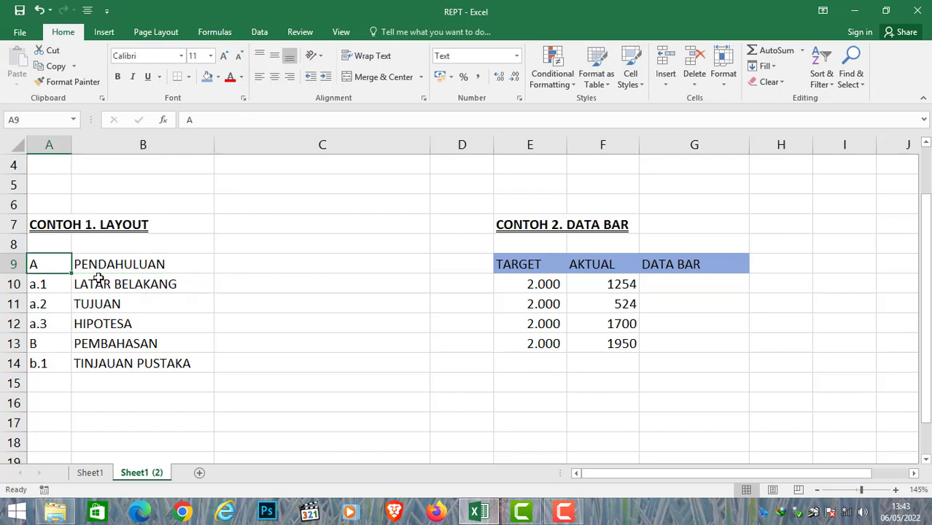
{"action": "left_click_drag", "start_coordinate": [97, 292], "coordinate": [96, 326]}
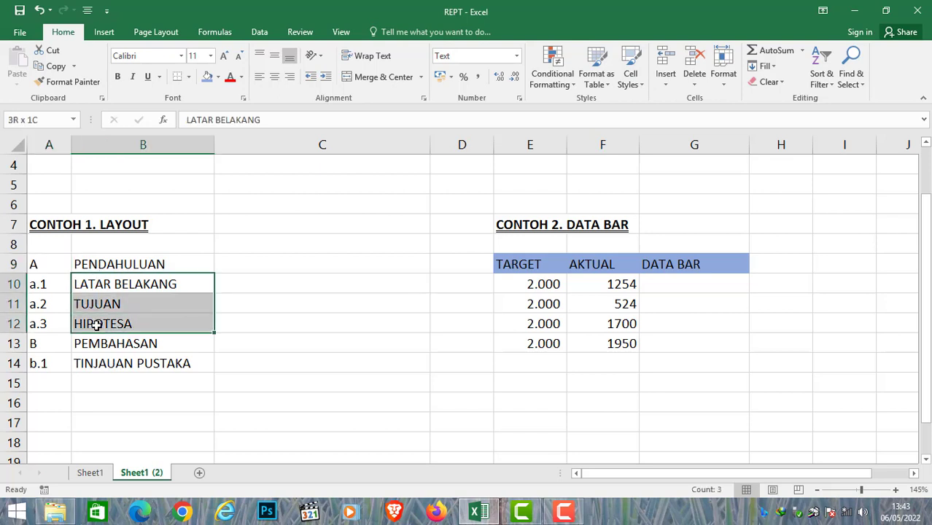
{"action": "left_click", "coordinate": [79, 264]}
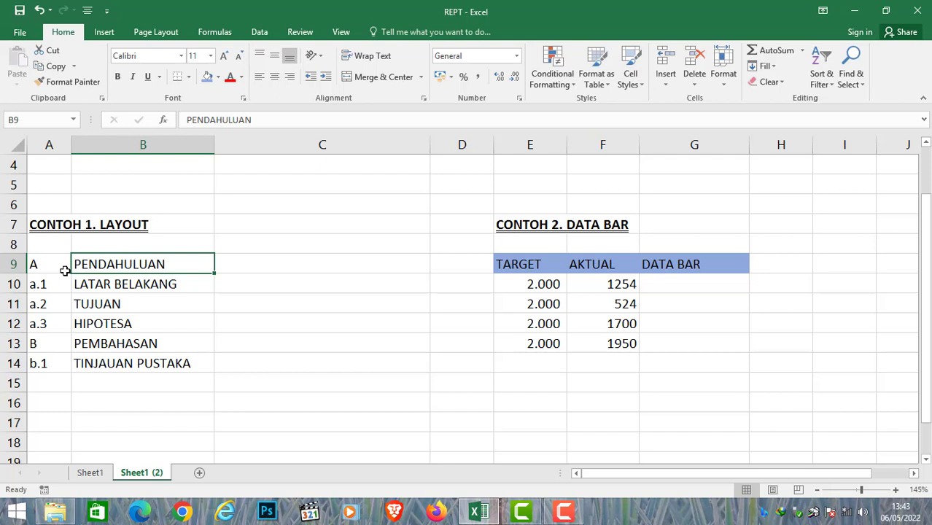
{"action": "left_click_drag", "start_coordinate": [79, 284], "coordinate": [88, 318]}
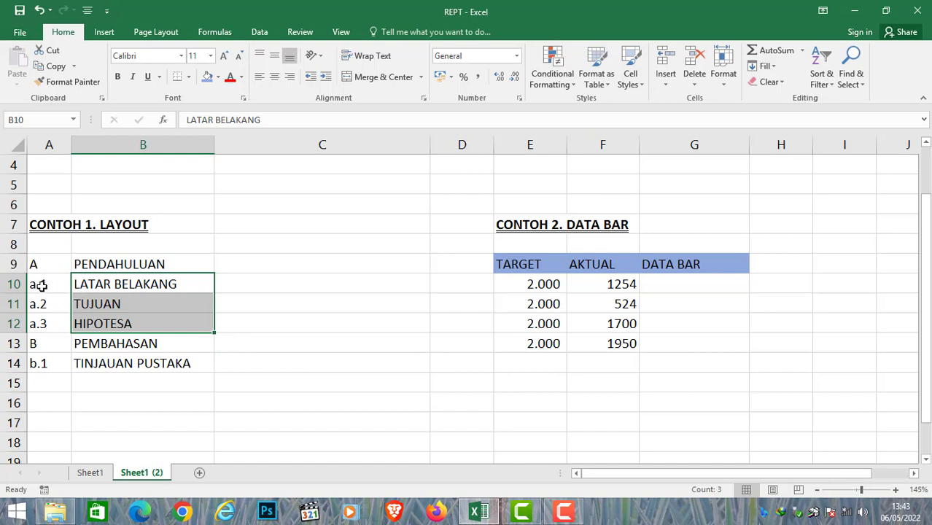
- Clear the codes and texts in A10:B11 of the finished layout example on Sheet1
{"action": "left_click", "coordinate": [89, 473]}
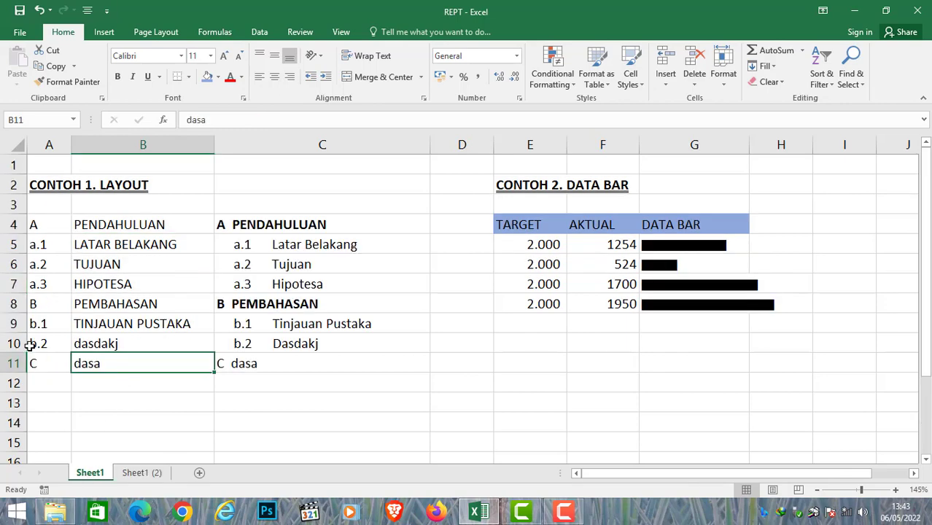
{"action": "left_click_drag", "start_coordinate": [29, 345], "coordinate": [104, 365]}
{"action": "key", "text": "Delete"}
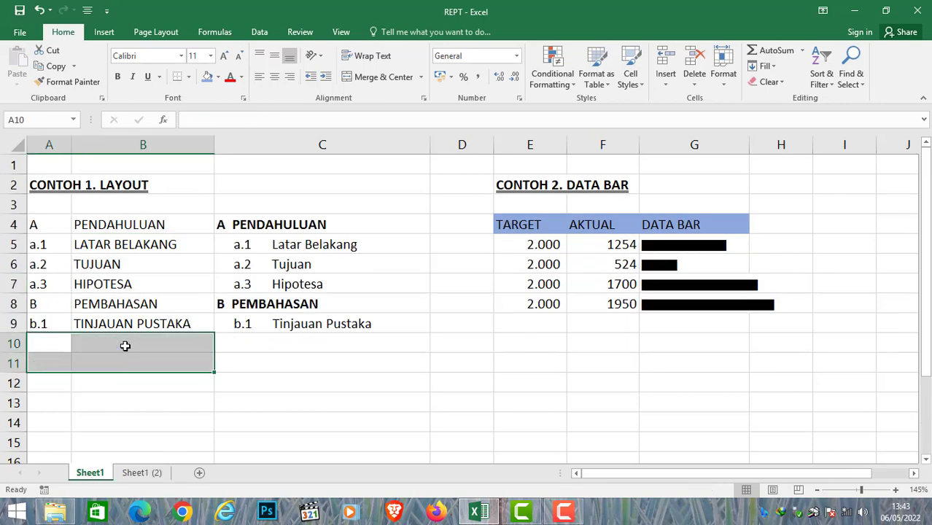
- Enter the code b.2 in A10 and the text dasdhak in B10, and check the layout formula in C10
{"action": "key", "text": "Left"}
{"action": "key", "text": "Right"}
{"action": "key", "text": "Left"}
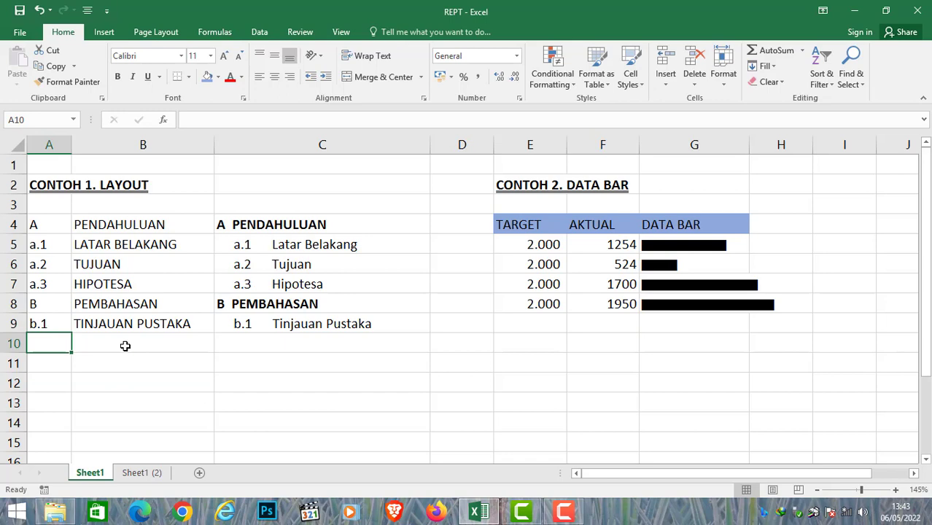
{"action": "type", "text": "b.2"}
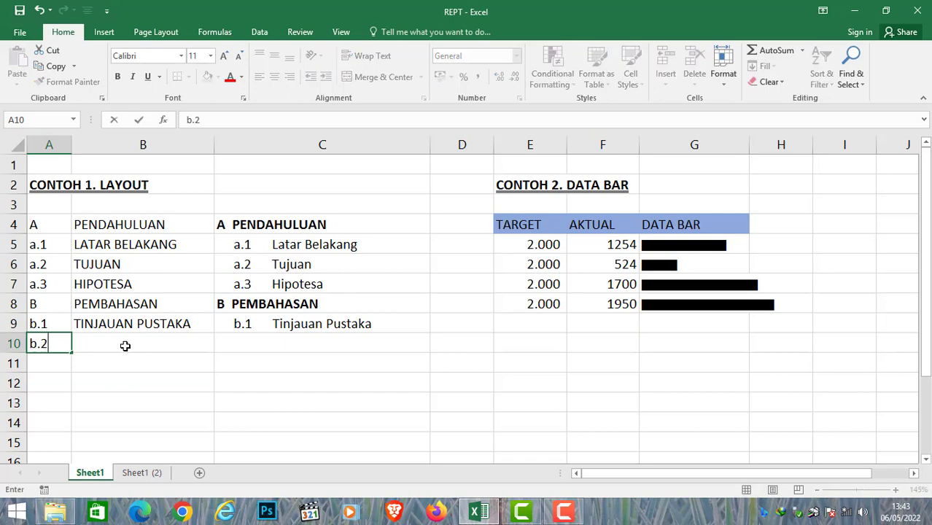
{"action": "key", "text": "Return"}
{"action": "key", "text": "Up"}
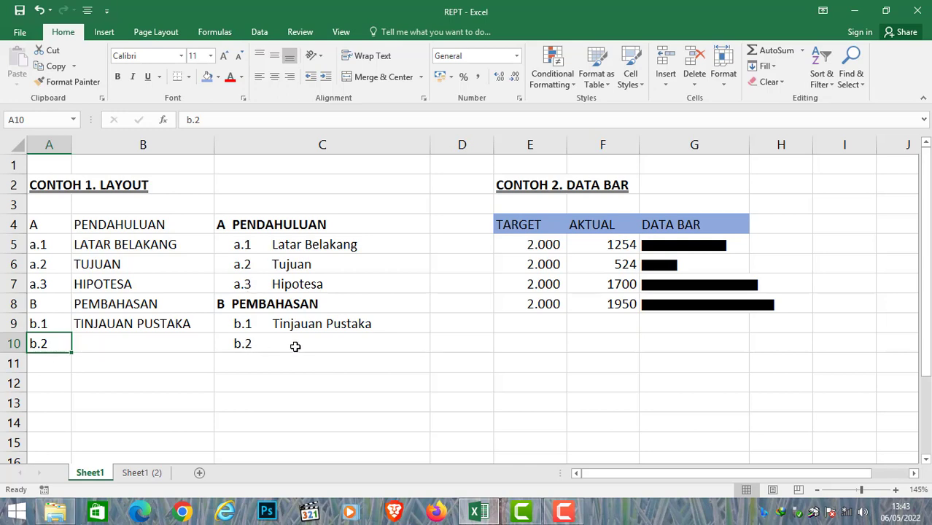
{"action": "left_click", "coordinate": [136, 347]}
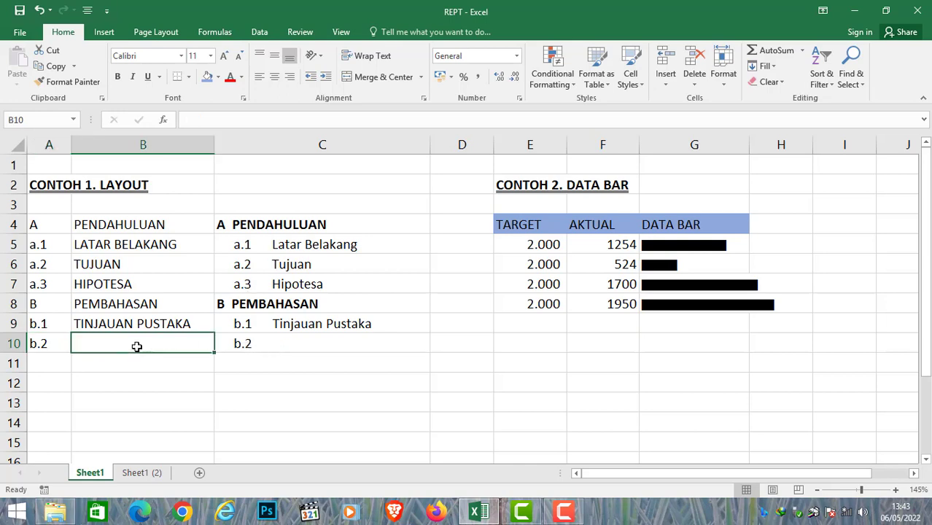
{"action": "type", "text": "dasdhak"}
{"action": "key", "text": "Return"}
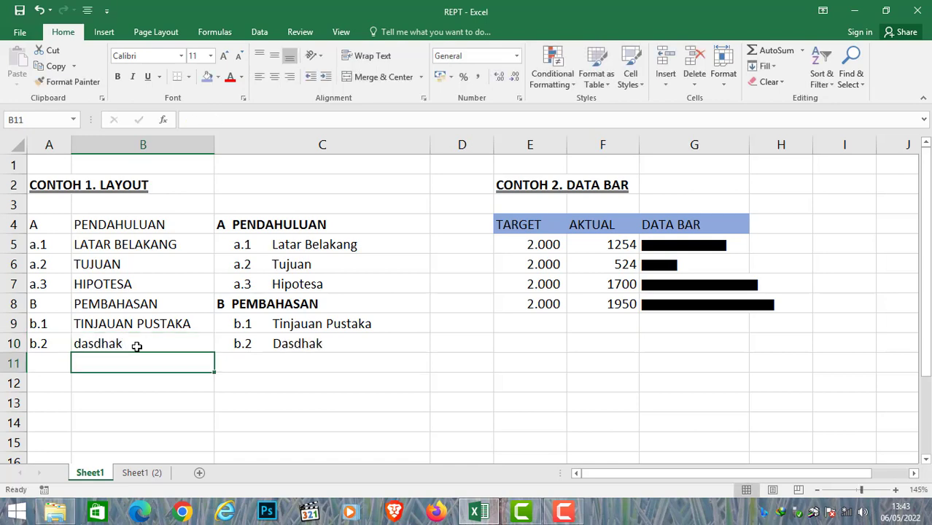
{"action": "left_click", "coordinate": [304, 348]}
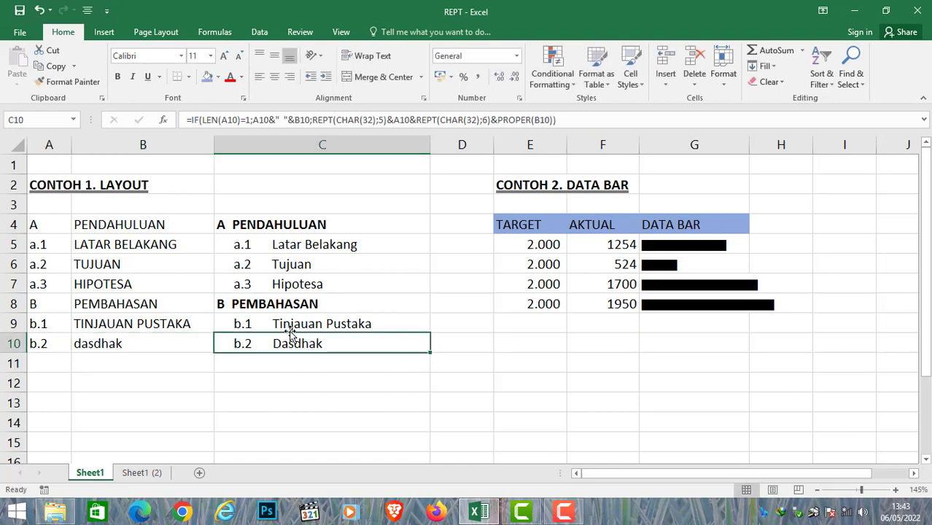
- Enter the heading code C in A11 and the text dasda in B11
{"action": "left_click", "coordinate": [45, 363]}
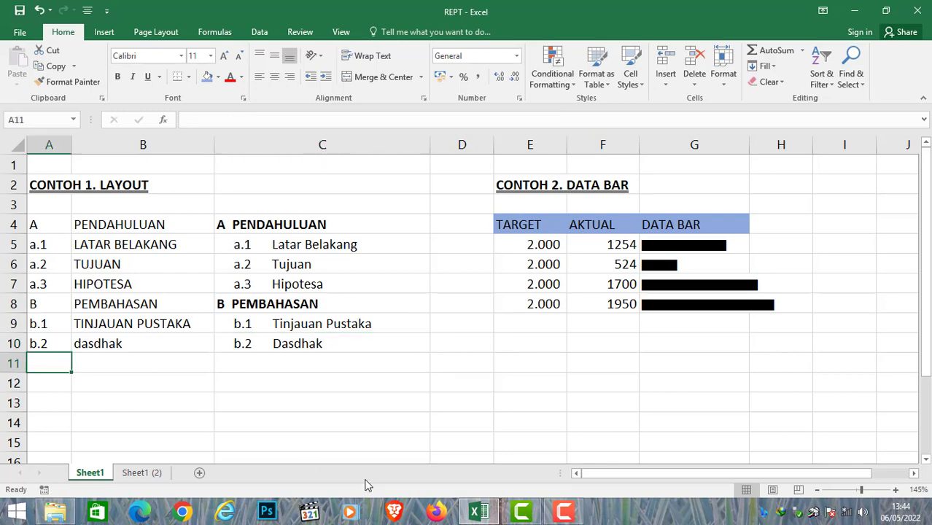
{"action": "type", "text": "C"}
{"action": "key", "text": "Return"}
{"action": "key", "text": "Up"}
{"action": "key", "text": "Right"}
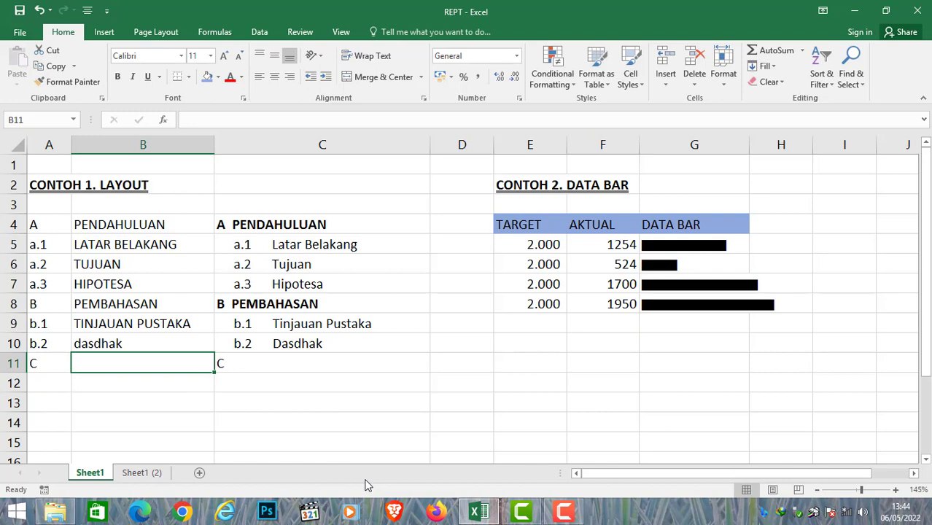
{"action": "left_click", "coordinate": [220, 364]}
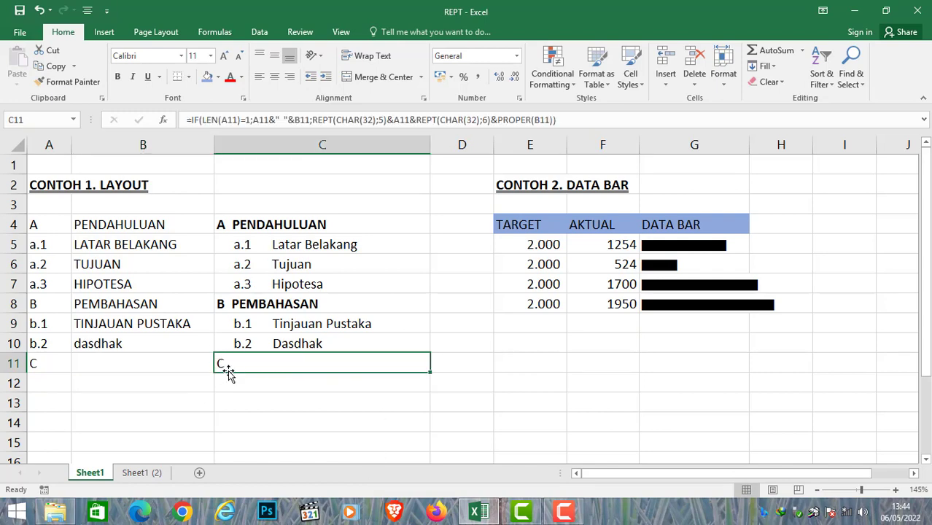
{"action": "left_click", "coordinate": [98, 366]}
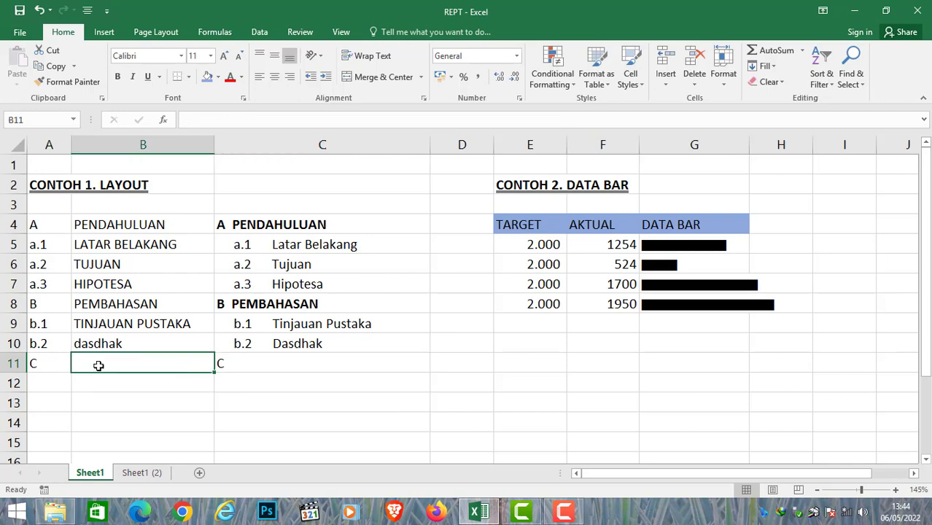
{"action": "type", "text": "dasda"}
{"action": "key", "text": "Return"}
{"action": "left_click", "coordinate": [144, 366]}
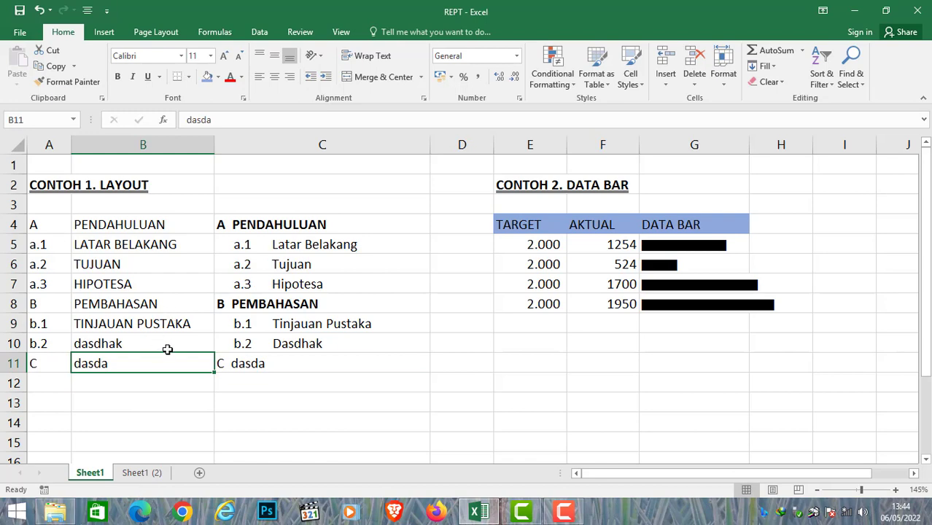
- On Sheet1 (2), start an IF formula in C9 with the logical test LEN(A9)=1
{"action": "left_click", "coordinate": [140, 475]}
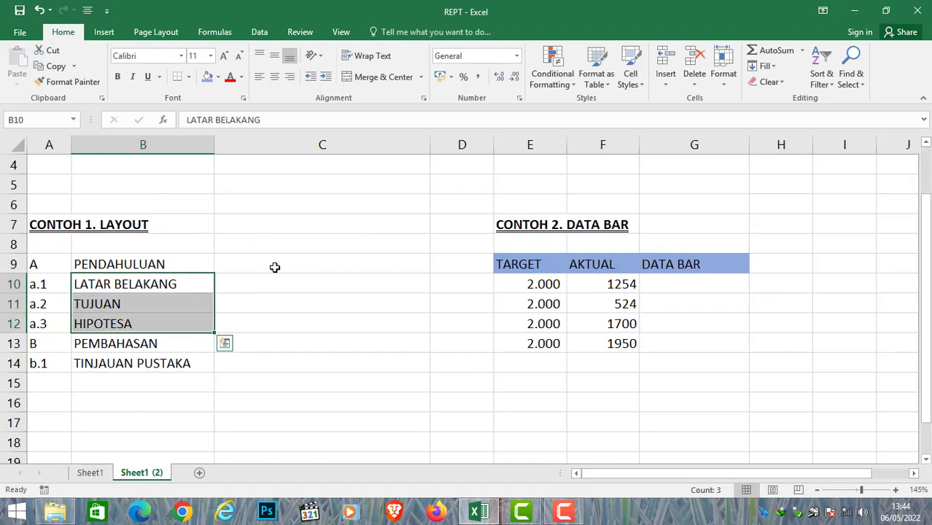
{"action": "left_click", "coordinate": [400, 269]}
{"action": "type", "text": "=if("}
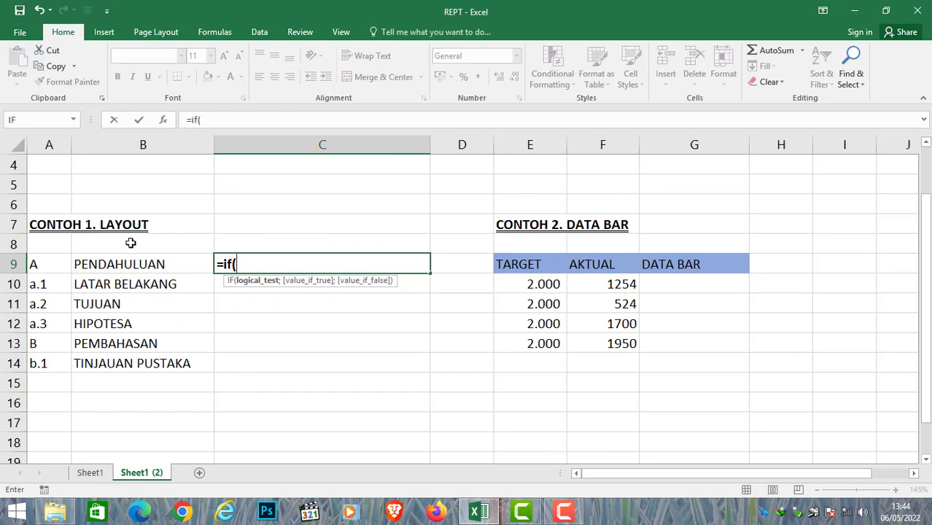
{"action": "left_click", "coordinate": [44, 265]}
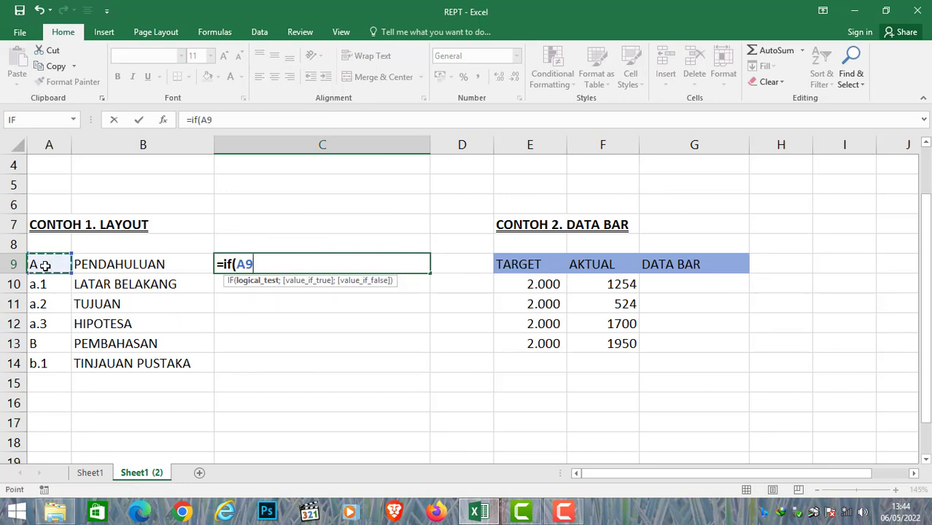
{"action": "key", "text": "BackSpace"}
{"action": "key", "text": "BackSpace"}
{"action": "type", "text": "len"}
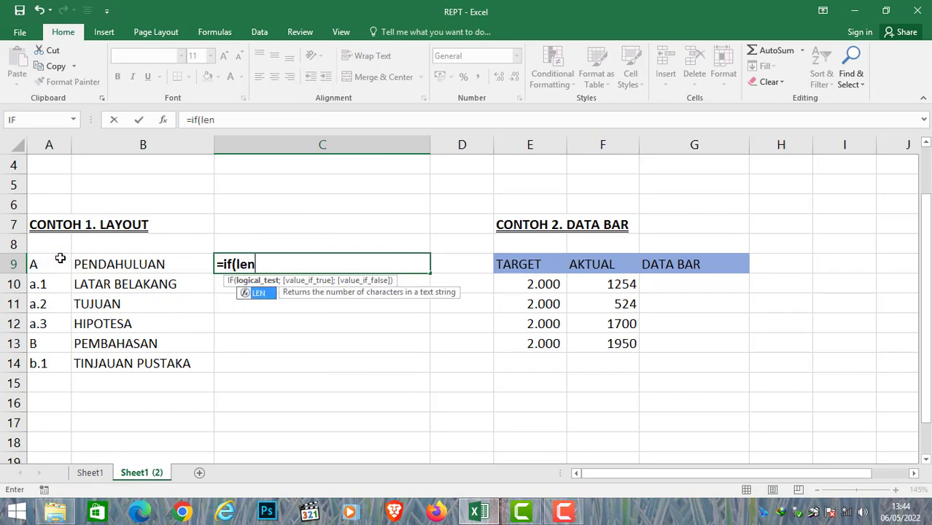
{"action": "type", "text": "("}
{"action": "left_click", "coordinate": [50, 264]}
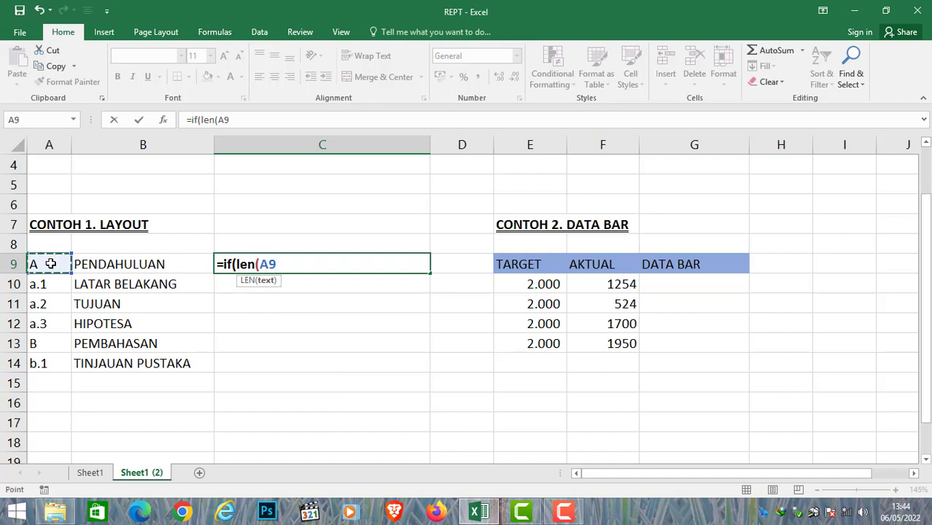
{"action": "type", "text": ")="}
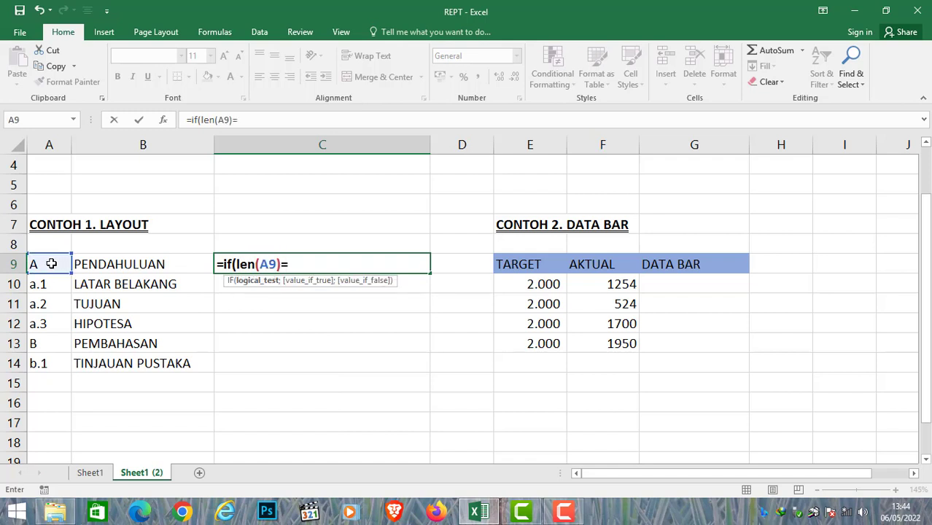
{"action": "type", "text": "1;"}
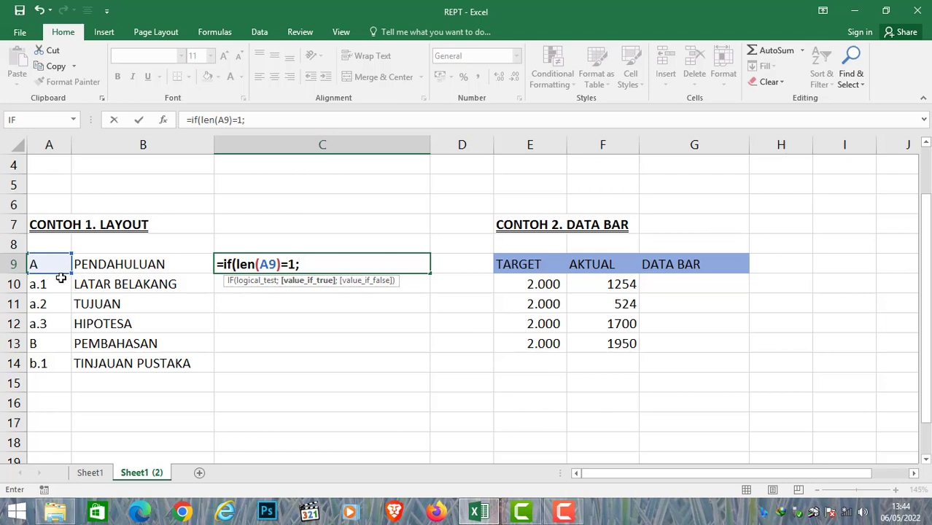
- Add A9&" "&B9, joined by two quoted spaces, as the value if true in C9's IF formula
{"action": "left_click", "coordinate": [60, 263]}
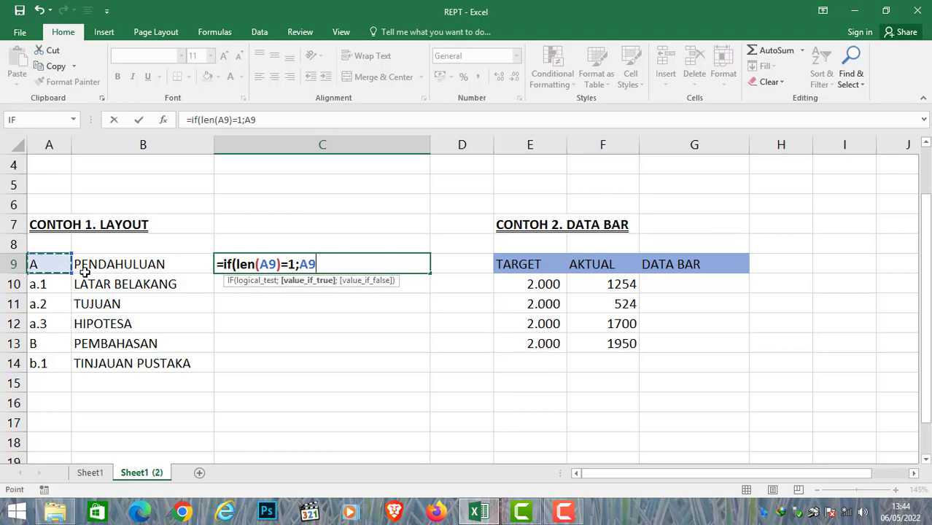
{"action": "type", "text": "&\"  \"&"}
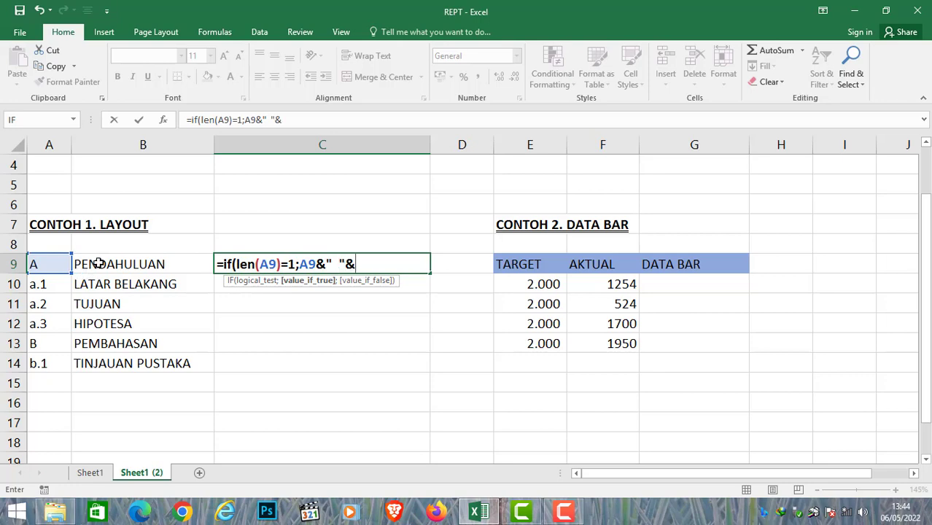
{"action": "left_click", "coordinate": [100, 263]}
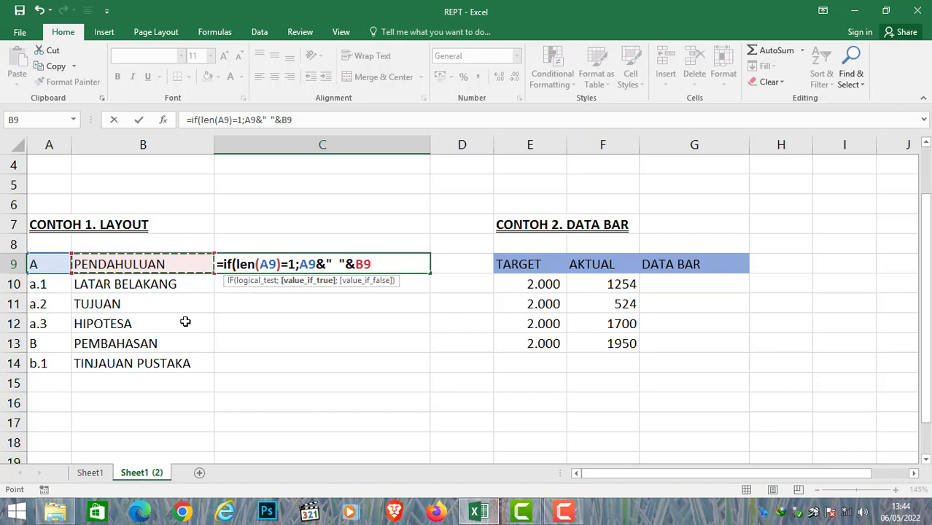
{"action": "type", "text": ";"}
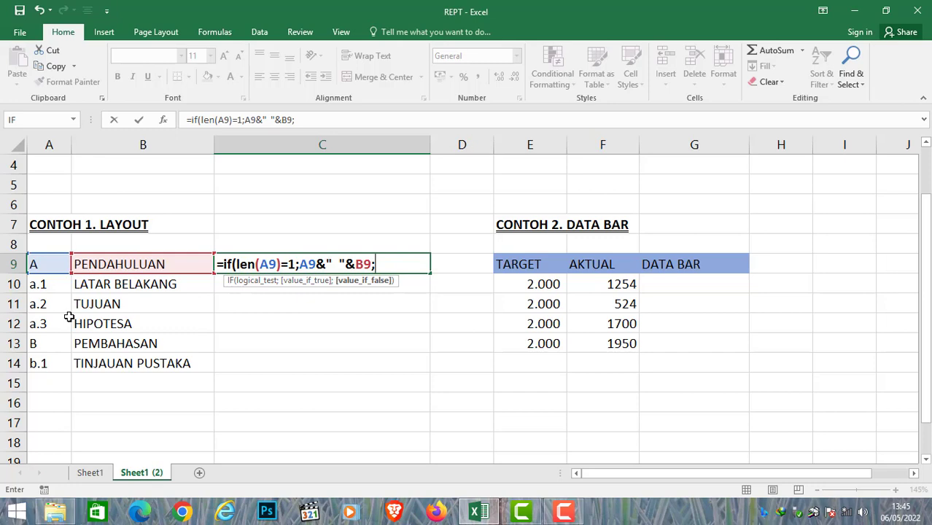
- Begin the value if false in C9's formula with REPT(CHAR(32);5)& to indent sub-items by five spaces
{"action": "type", "text": "r"}
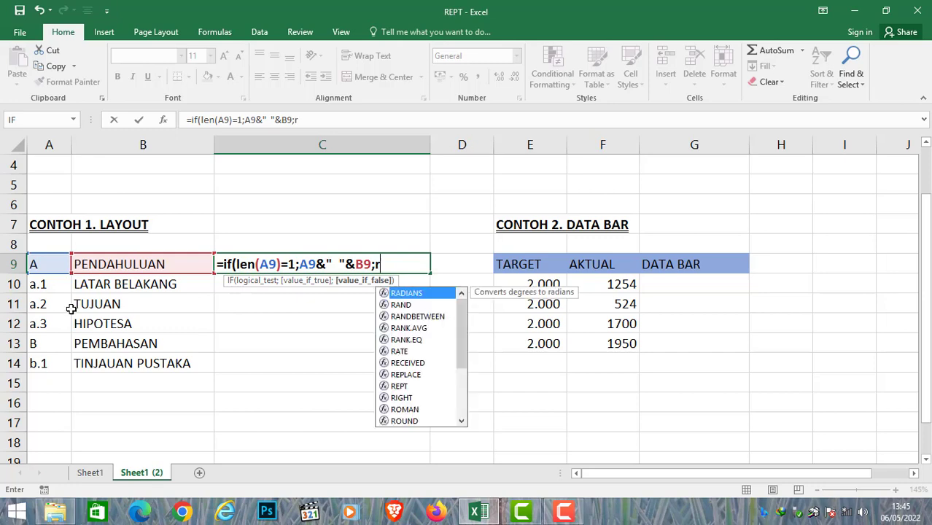
{"action": "type", "text": "ept("}
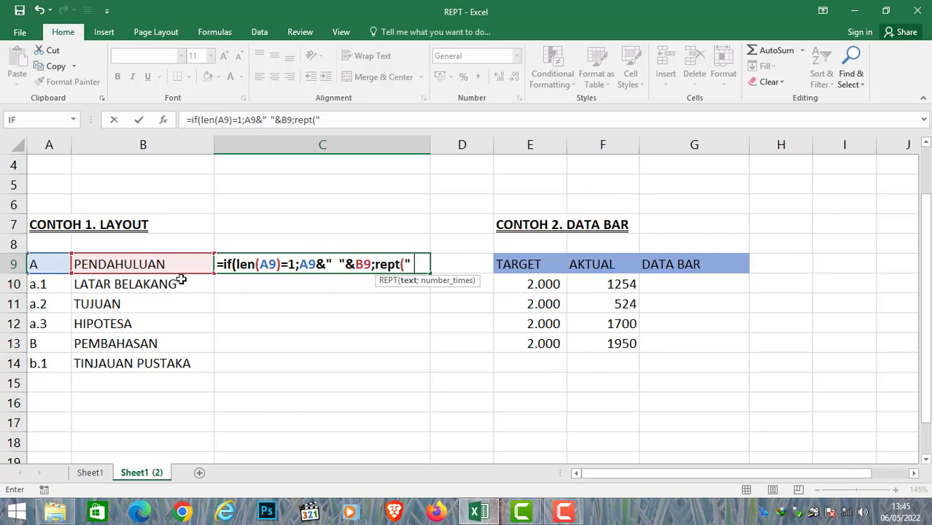
{"action": "type", "text": "char"}
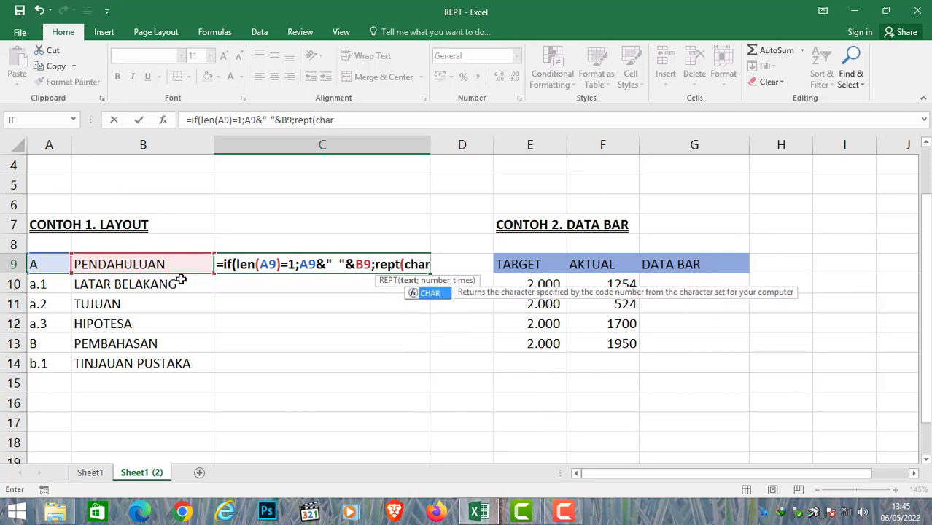
{"action": "type", "text": "(32)"}
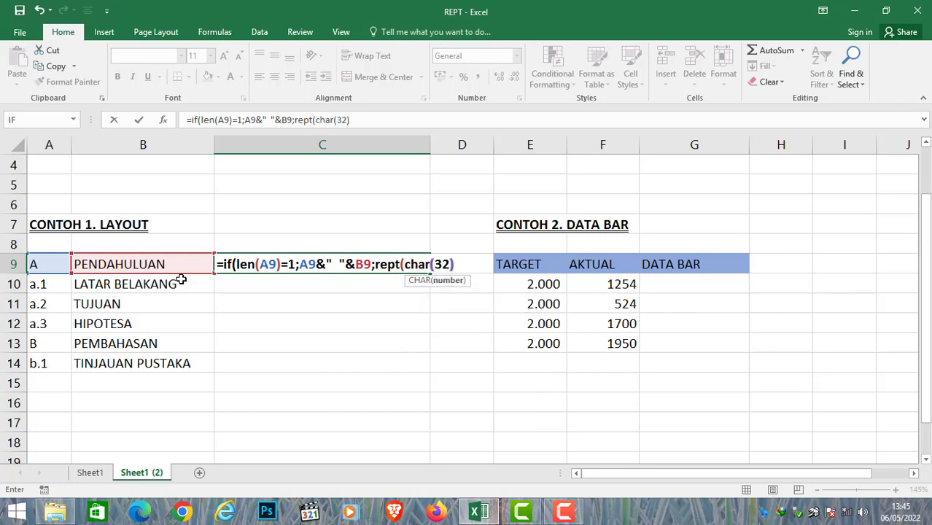
{"action": "type", "text": ";"}
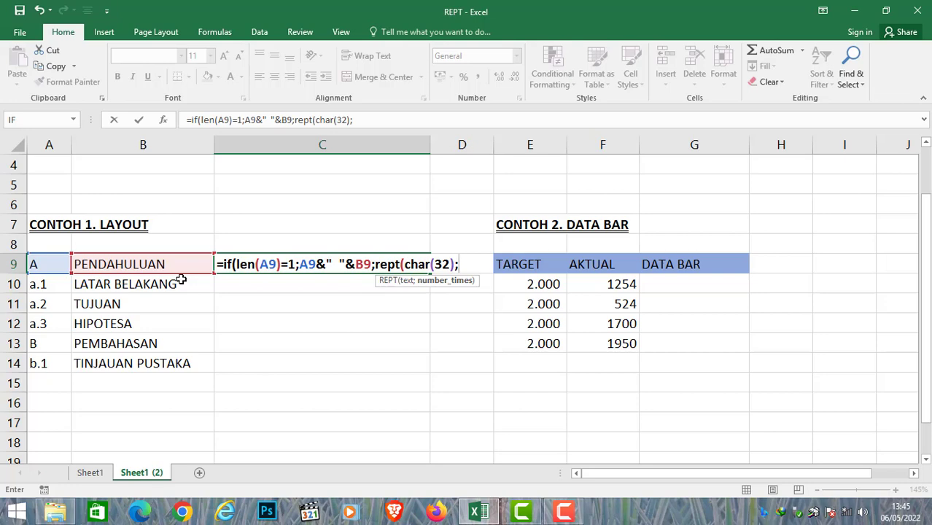
{"action": "type", "text": "5)&"}
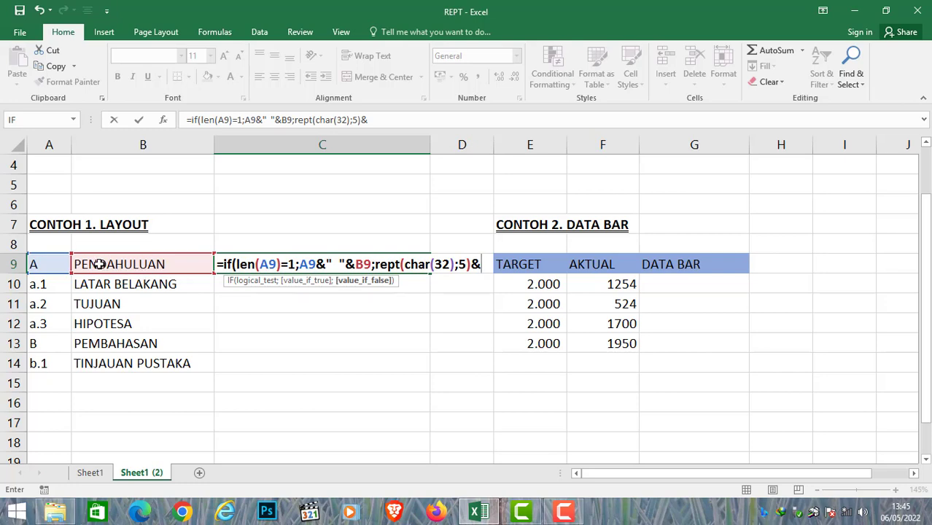
- Continue the value if false in C9's formula with A9&REPT(CHAR(32);5) to space the code from its title
{"action": "left_click", "coordinate": [39, 266]}
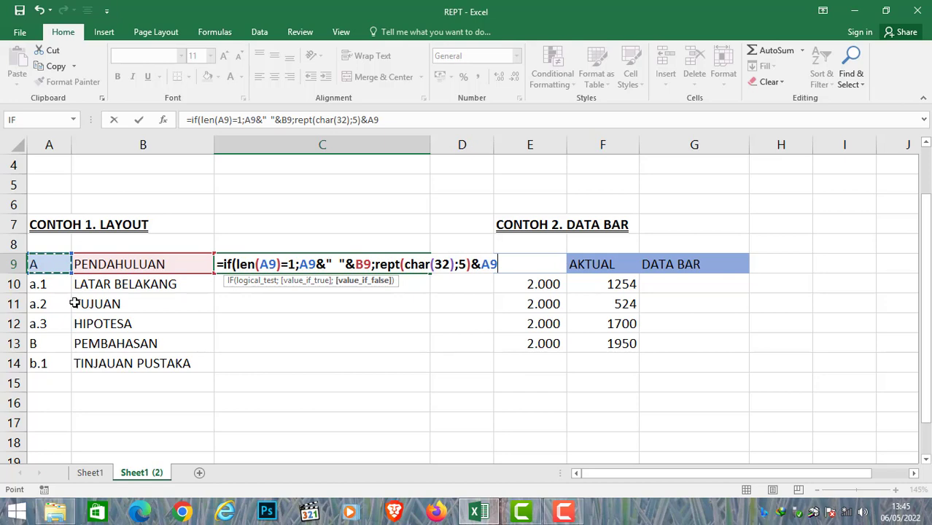
{"action": "type", "text": "&rept("}
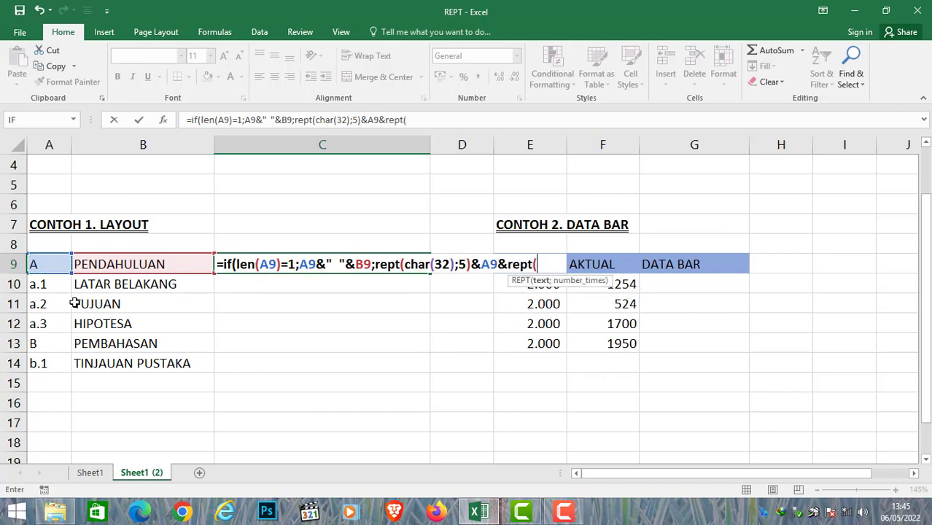
{"action": "type", "text": "char"}
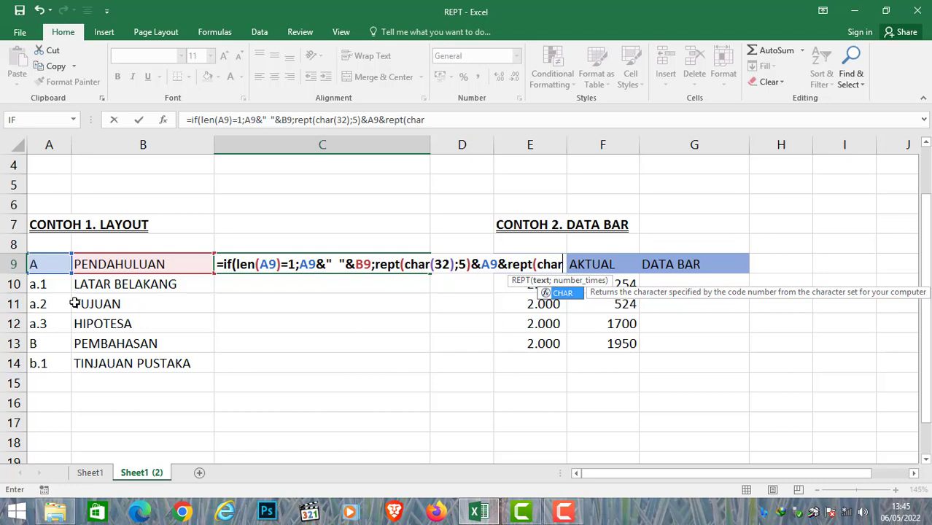
{"action": "type", "text": "(32)"}
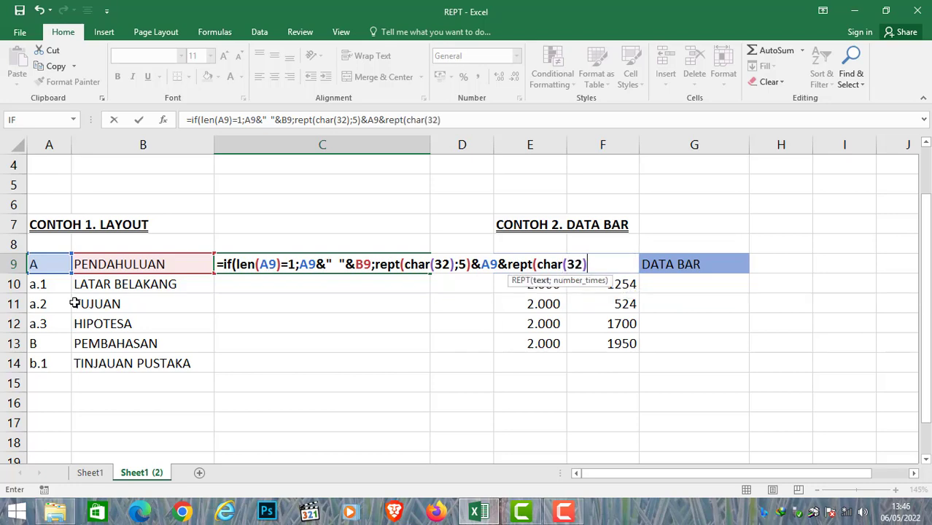
{"action": "type", "text": ";"}
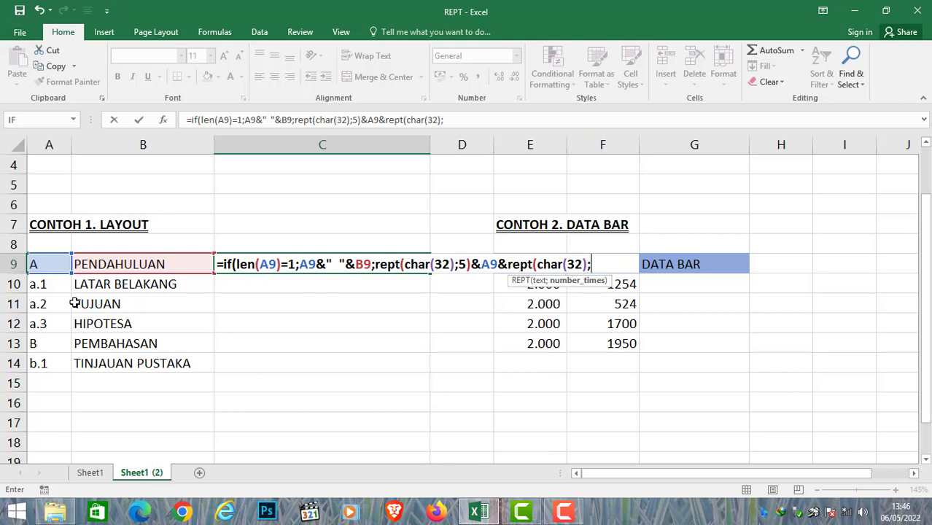
{"action": "type", "text": "5"}
{"action": "type", "text": ")"}
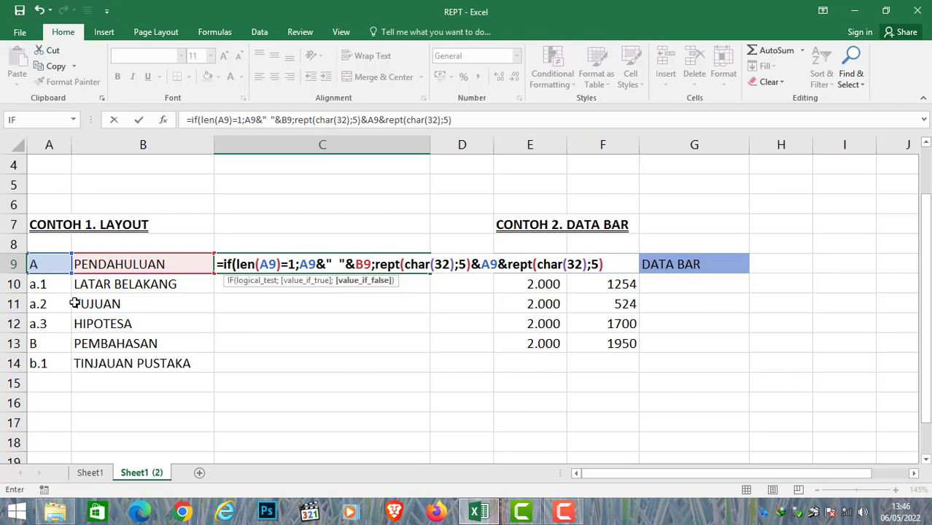
- Append &B9 to the value if false, close the IF function and enter the formula in C9
{"action": "type", "text": "&"}
{"action": "left_click", "coordinate": [124, 265]}
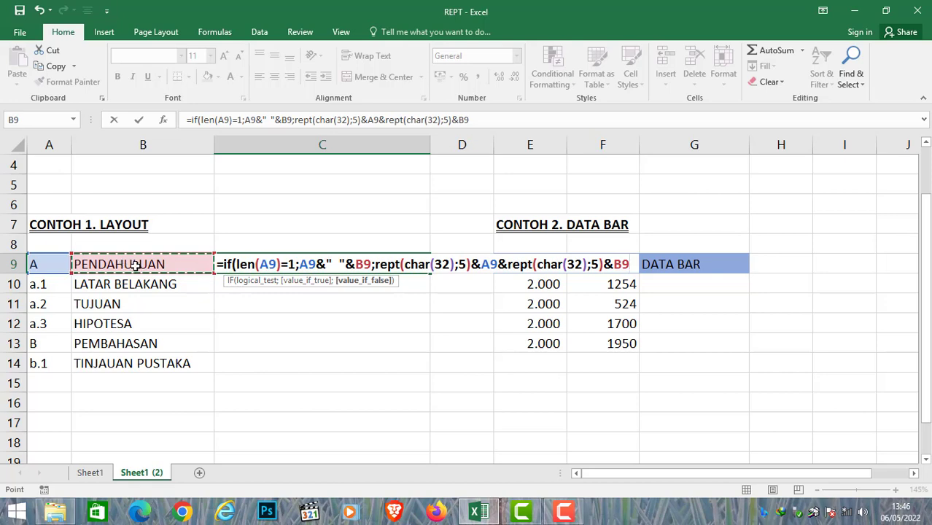
{"action": "type", "text": ")"}
{"action": "key", "text": "Return"}
{"action": "key", "text": "Up"}
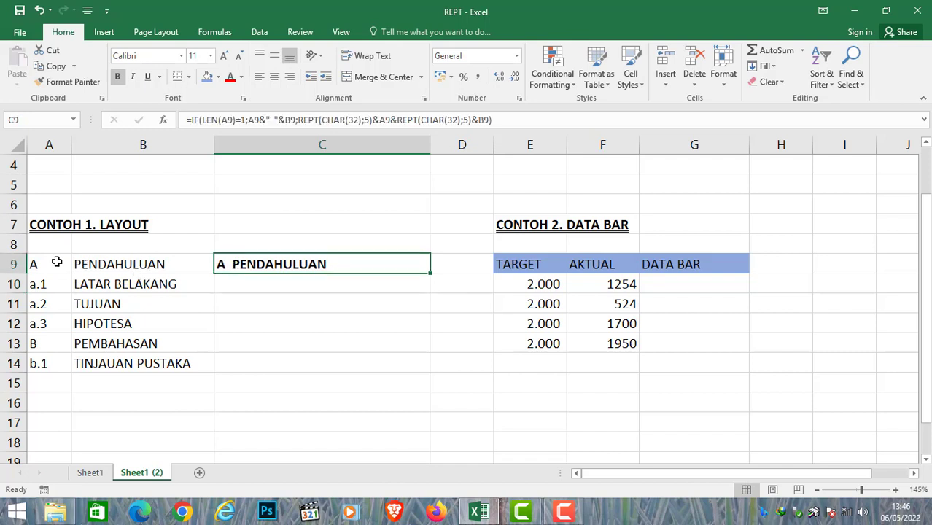
- Fill C9's formula down to C14 and compare the indented sub-items in C10:C12 with their codes in column A
{"action": "left_click", "coordinate": [32, 263]}
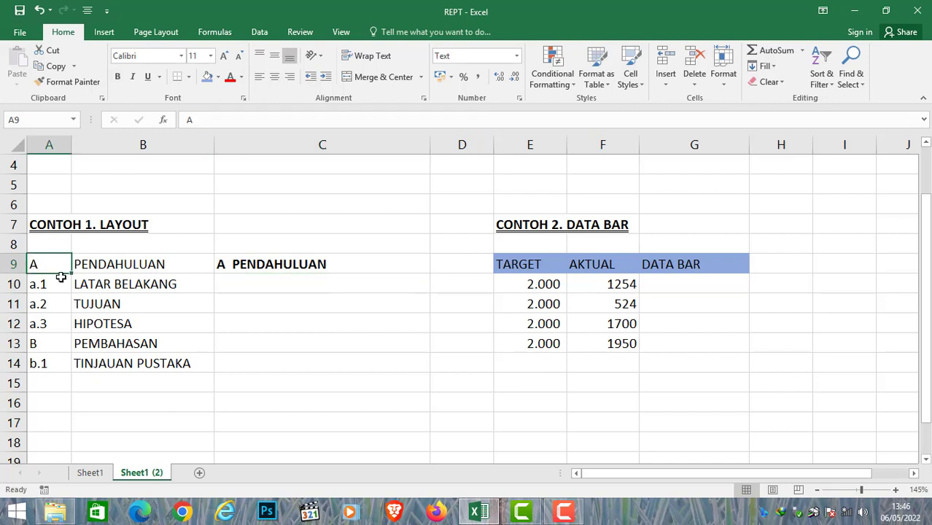
{"action": "left_click", "coordinate": [221, 264]}
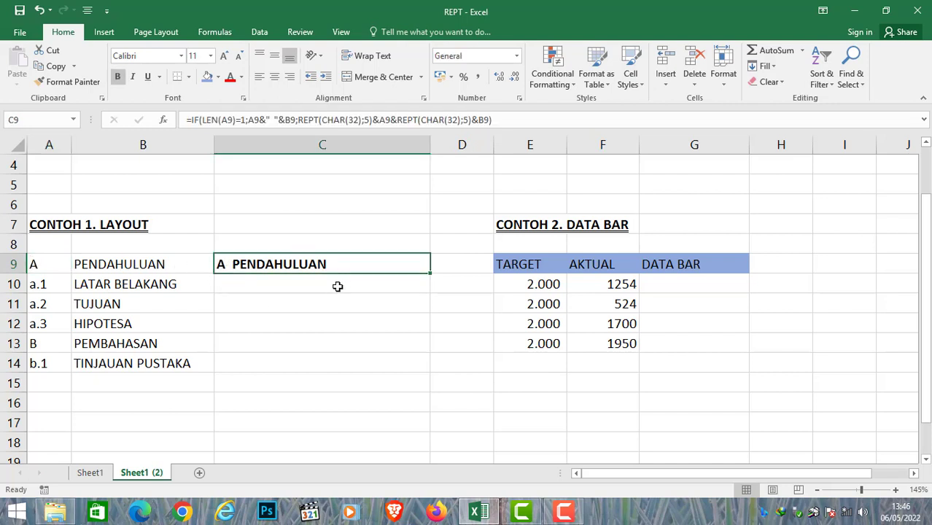
{"action": "left_click_drag", "start_coordinate": [430, 272], "coordinate": [444, 370]}
{"action": "left_click", "coordinate": [288, 291]}
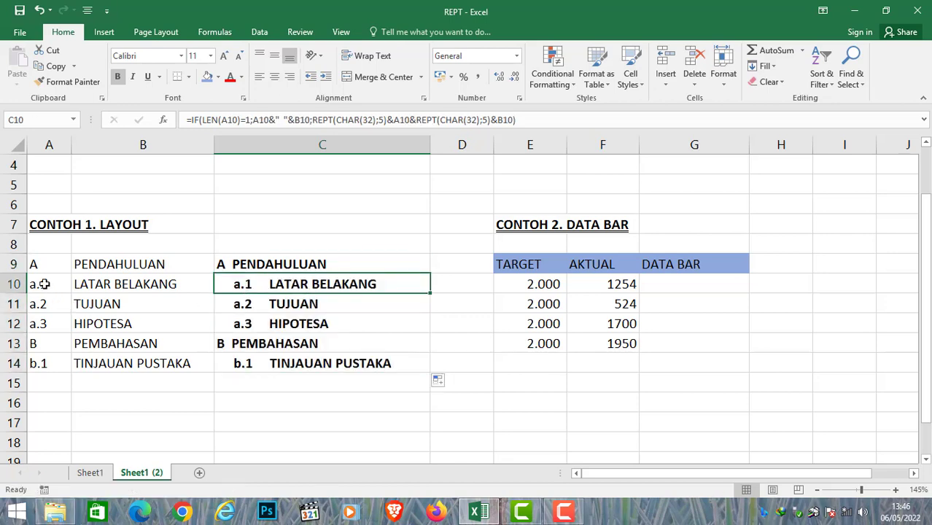
{"action": "left_click_drag", "start_coordinate": [45, 285], "coordinate": [53, 319]}
{"action": "left_click_drag", "start_coordinate": [248, 284], "coordinate": [251, 324]}
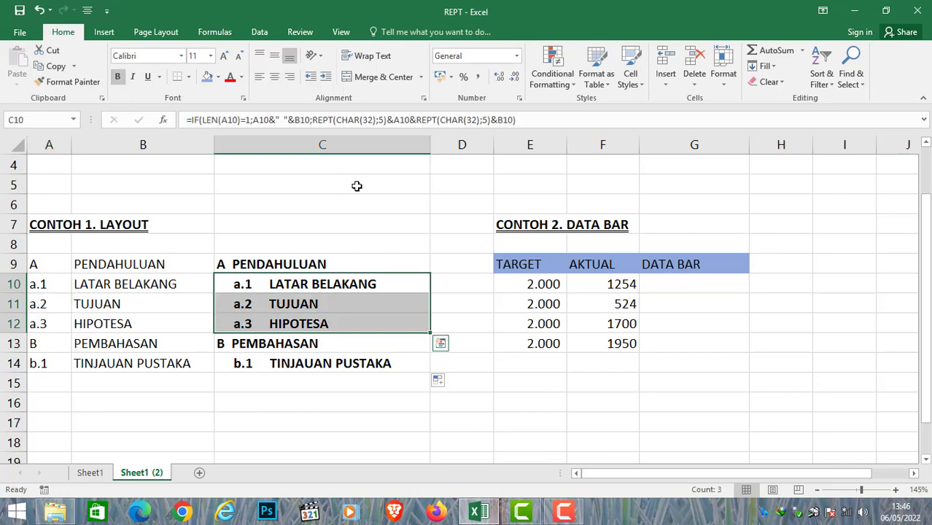
{"action": "left_click", "coordinate": [247, 285]}
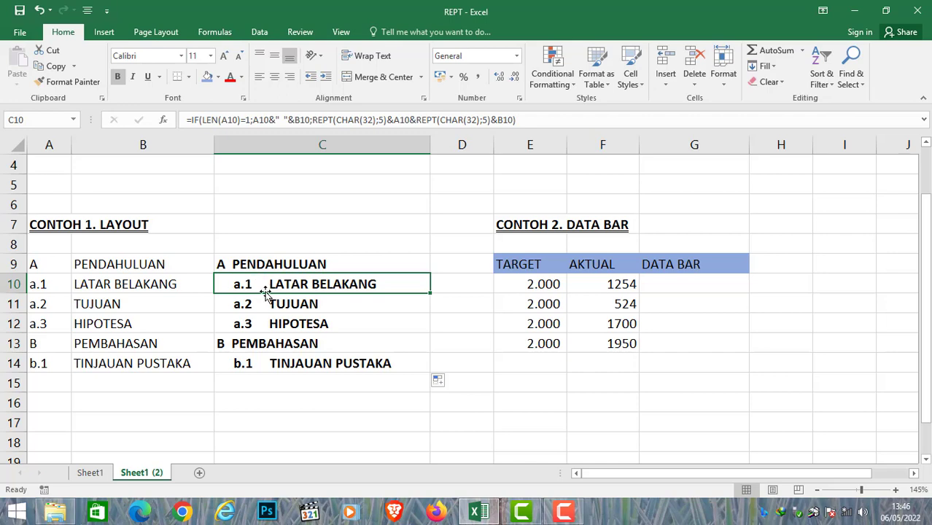
{"action": "left_click", "coordinate": [265, 302]}
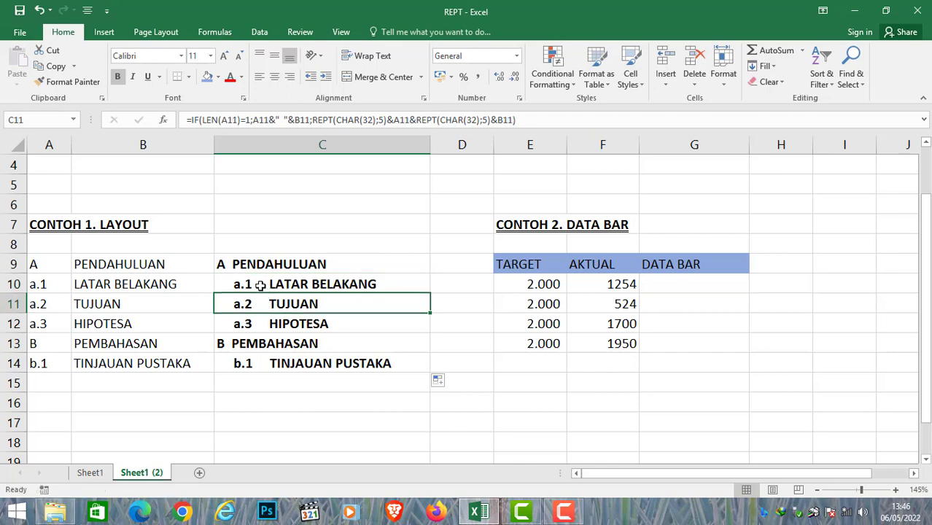
{"action": "left_click", "coordinate": [255, 283]}
- Extend the C9:C14 formulas to the empty rows below and enter the sub-item code b.2 in A15
{"action": "mouse_move", "coordinate": [276, 267]}
{"action": "left_mouse_down"}
{"action": "mouse_move", "coordinate": [280, 306]}
{"action": "mouse_move", "coordinate": [358, 369]}
{"action": "left_mouse_up"}
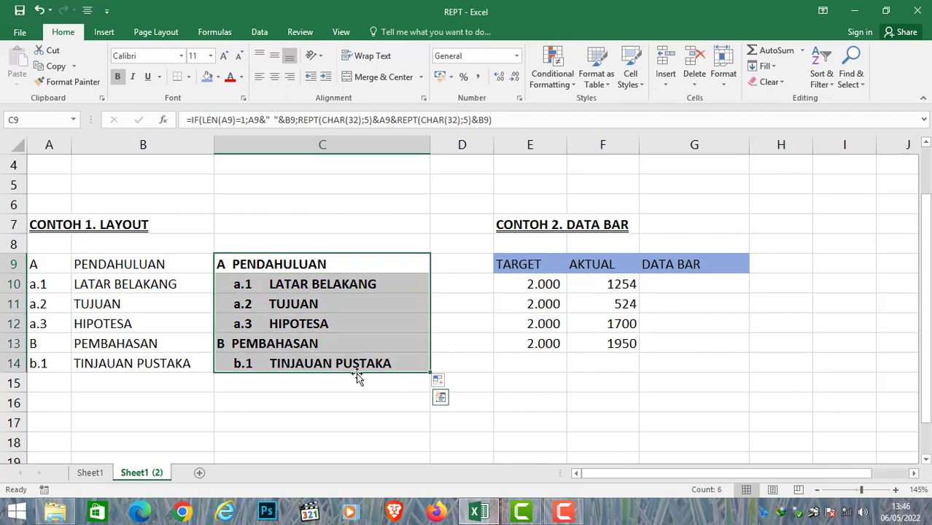
{"action": "left_click_drag", "start_coordinate": [431, 382], "coordinate": [438, 448]}
{"action": "left_click", "coordinate": [41, 383]}
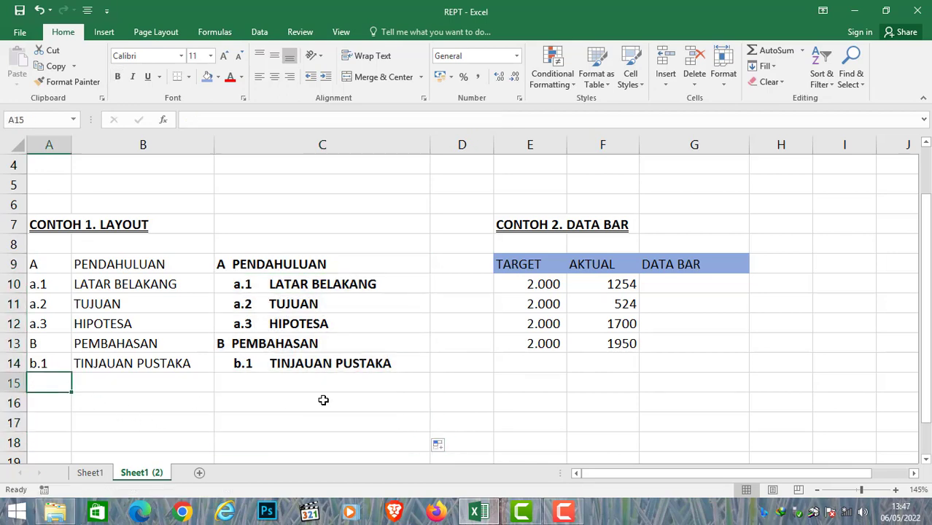
{"action": "type", "text": "b.2"}
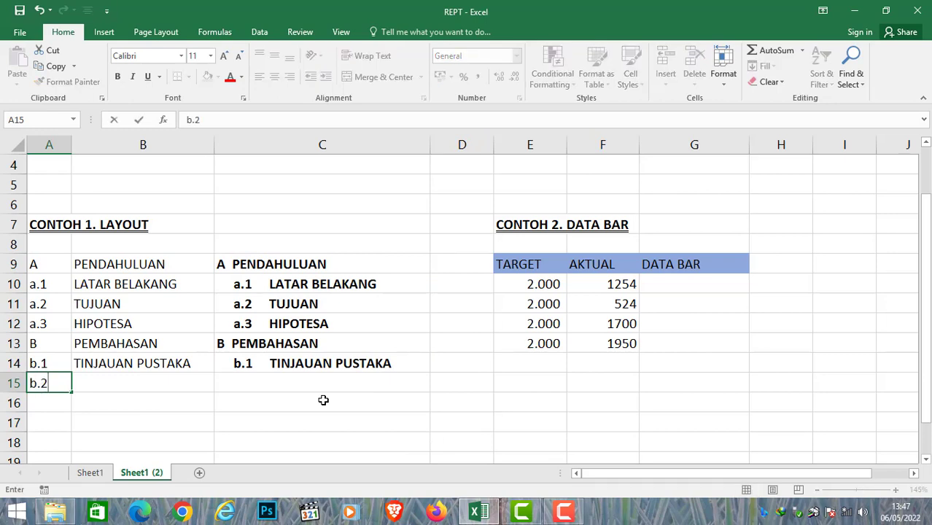
{"action": "key", "text": "Return"}
{"action": "key", "text": "Up"}
{"action": "key", "text": "Right"}
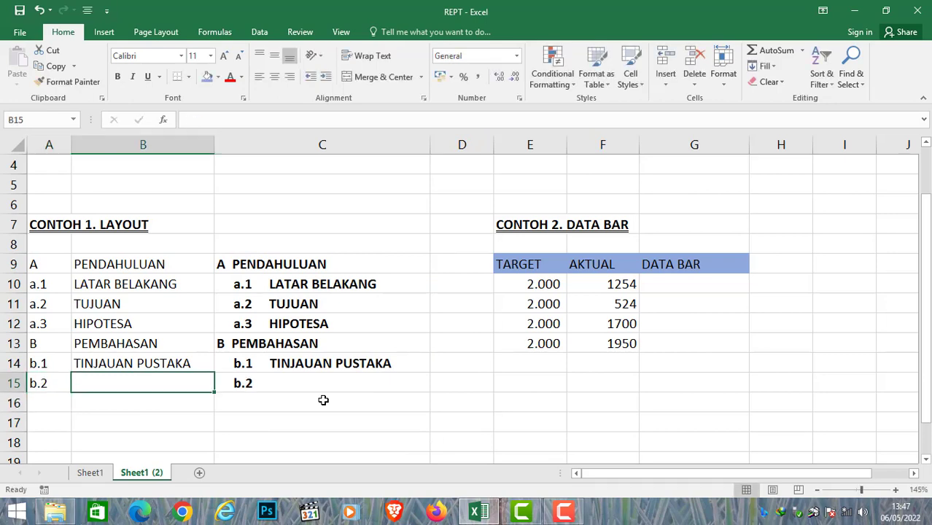
- Enter the text dasdas in B15 and check the formula result in C15
{"action": "left_click", "coordinate": [296, 384]}
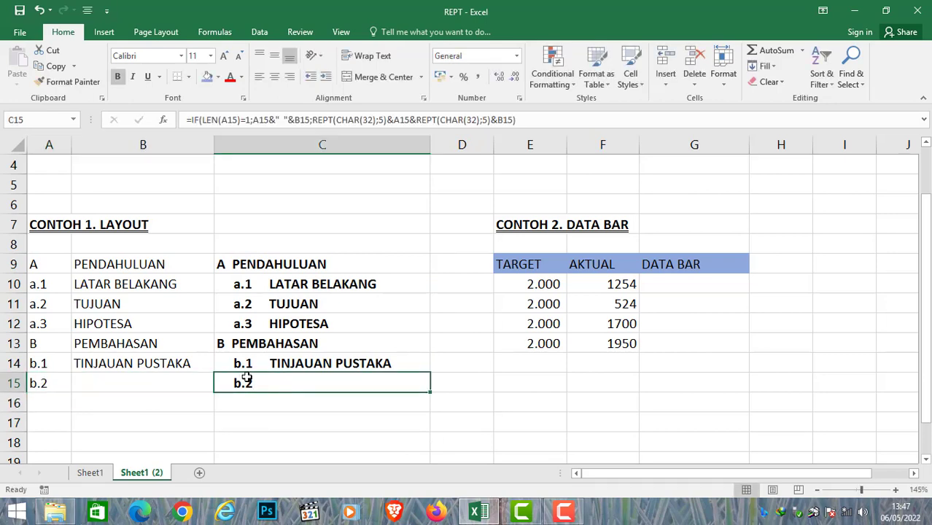
{"action": "left_click", "coordinate": [132, 383]}
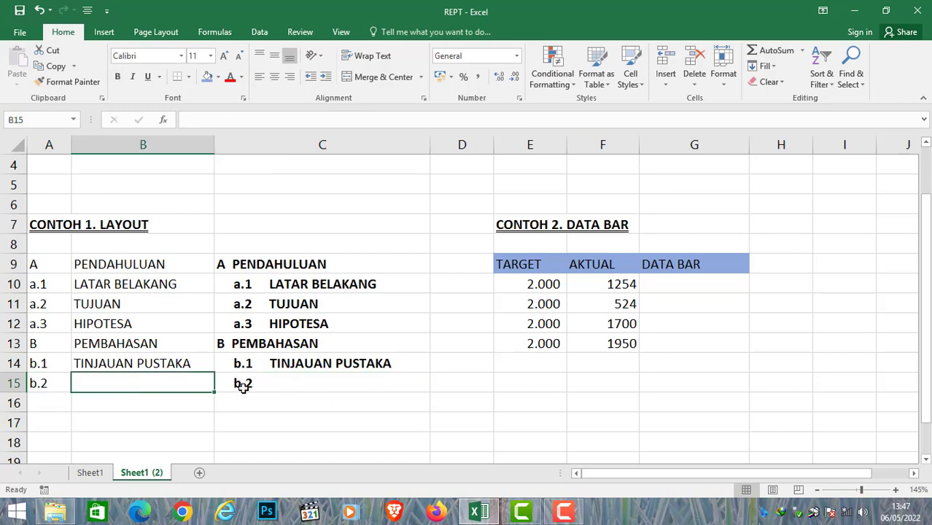
{"action": "type", "text": "dasdas"}
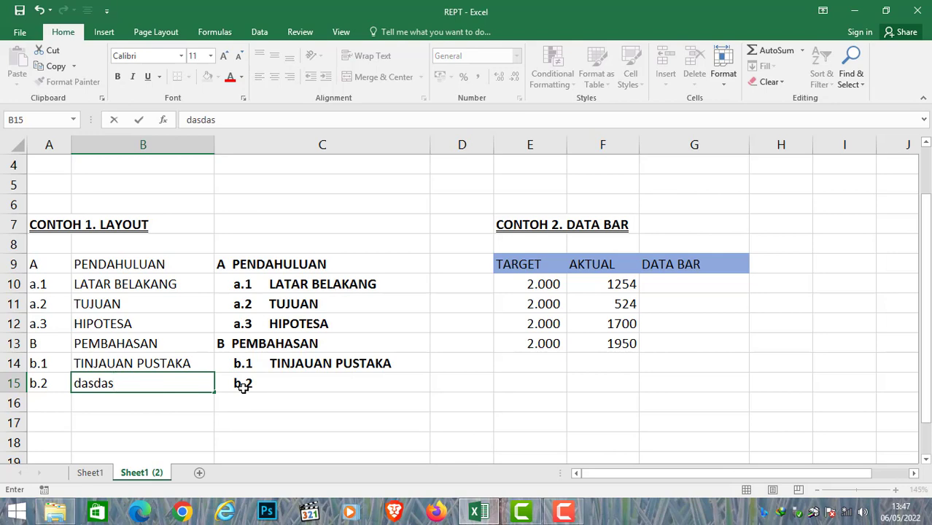
{"action": "key", "text": "Return"}
{"action": "key", "text": "Up"}
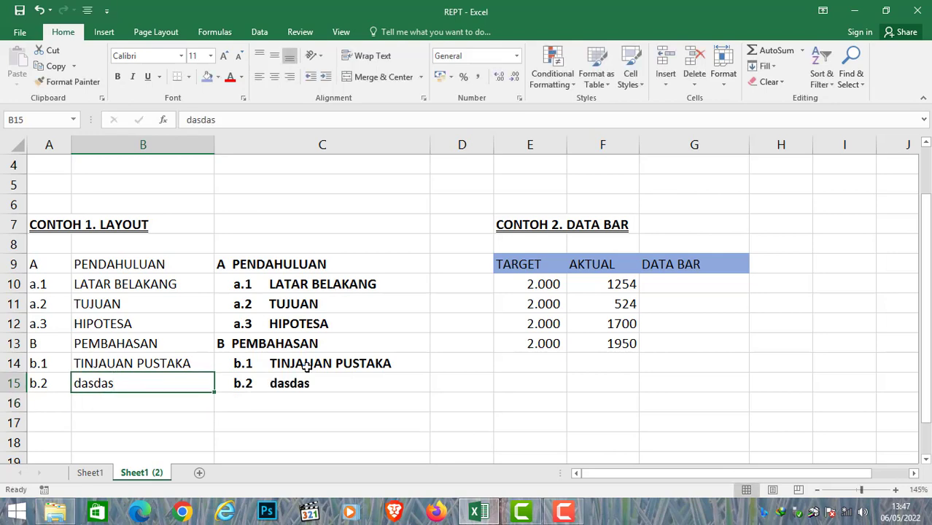
{"action": "left_click", "coordinate": [285, 385]}
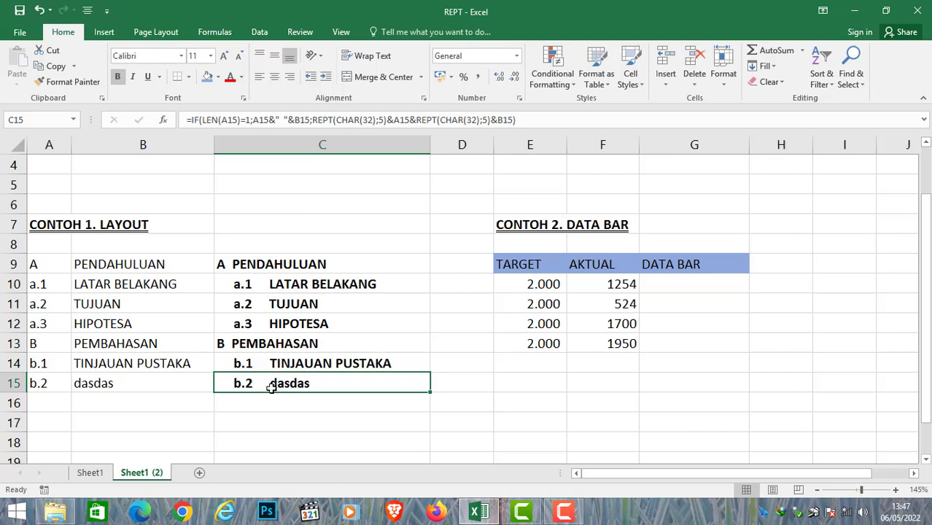
- Enter the heading code C in A16 and the text dasdja in B16, and check the layout in C16
{"action": "left_click", "coordinate": [40, 404]}
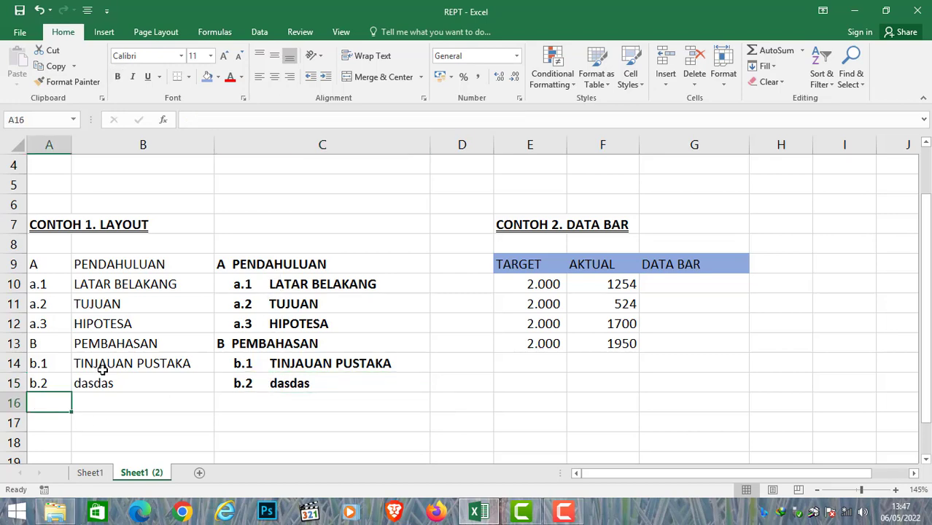
{"action": "type", "text": "C"}
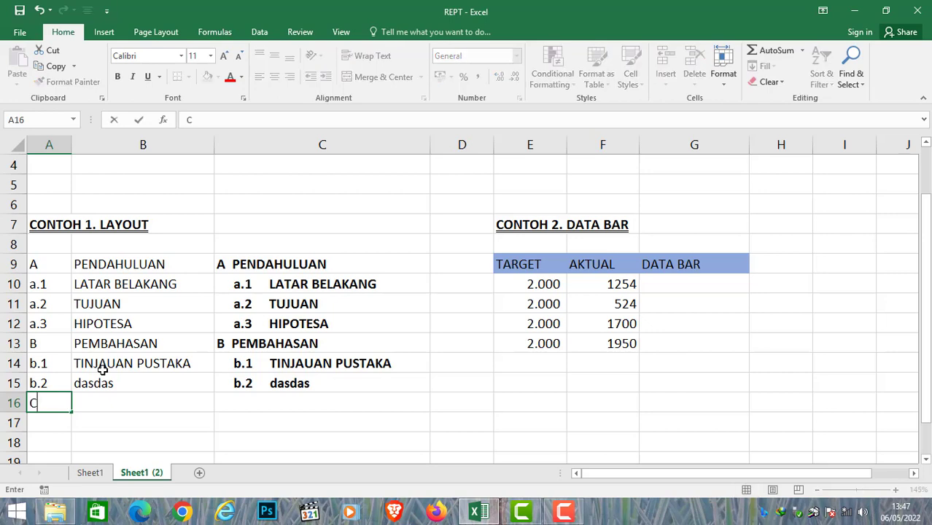
{"action": "key", "text": "Return"}
{"action": "key", "text": "Up"}
{"action": "key", "text": "Right"}
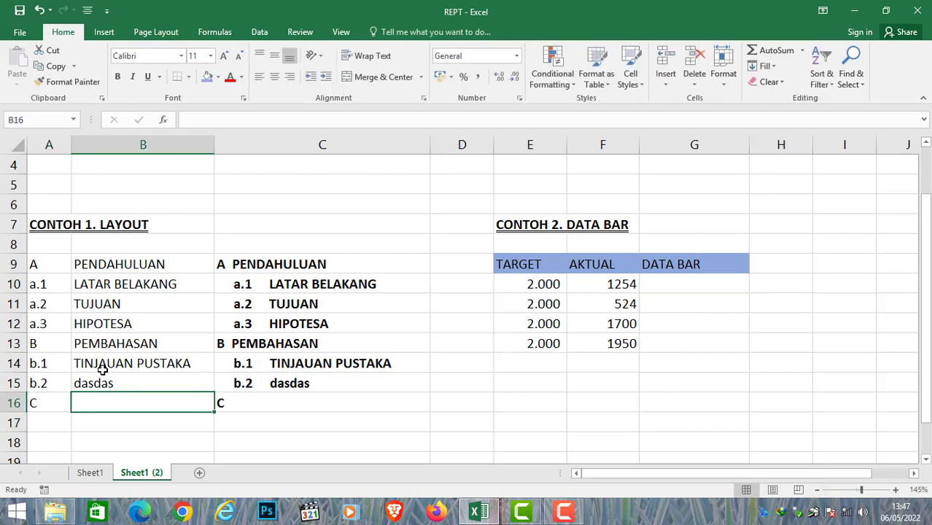
{"action": "type", "text": "dasdja"}
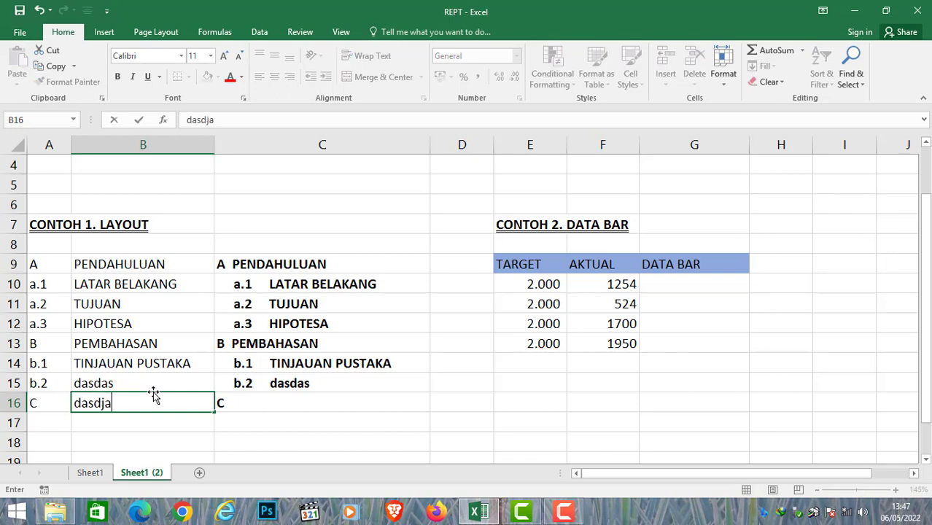
{"action": "key", "text": "Return"}
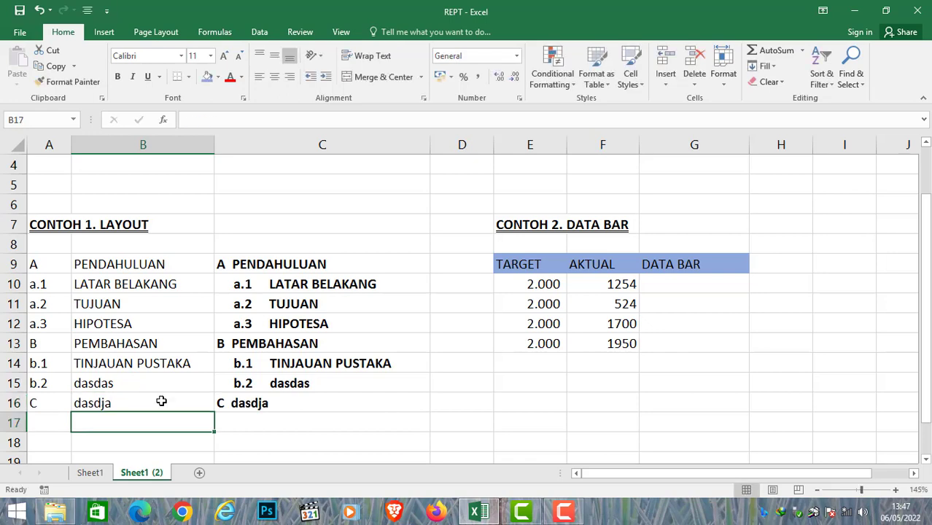
{"action": "left_click", "coordinate": [232, 406]}
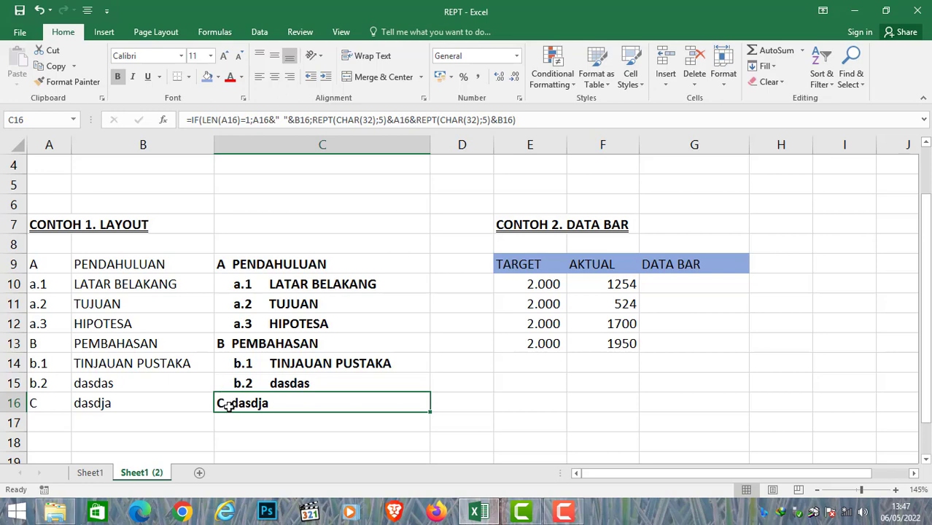
{"action": "key", "text": "Up"}
{"action": "left_click", "coordinate": [38, 385]}
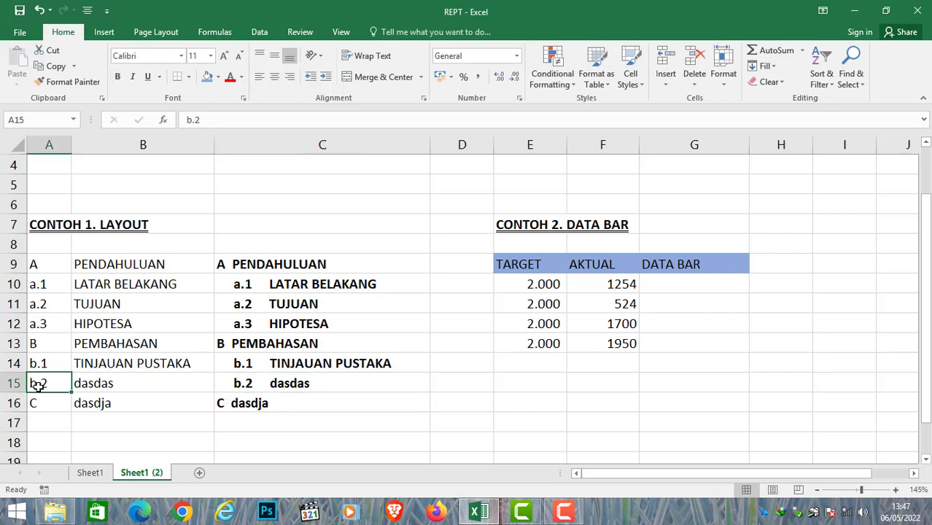
- Wrap B9 in the PROPER function within the value if true of C9's IF formula
{"action": "left_click", "coordinate": [296, 264]}
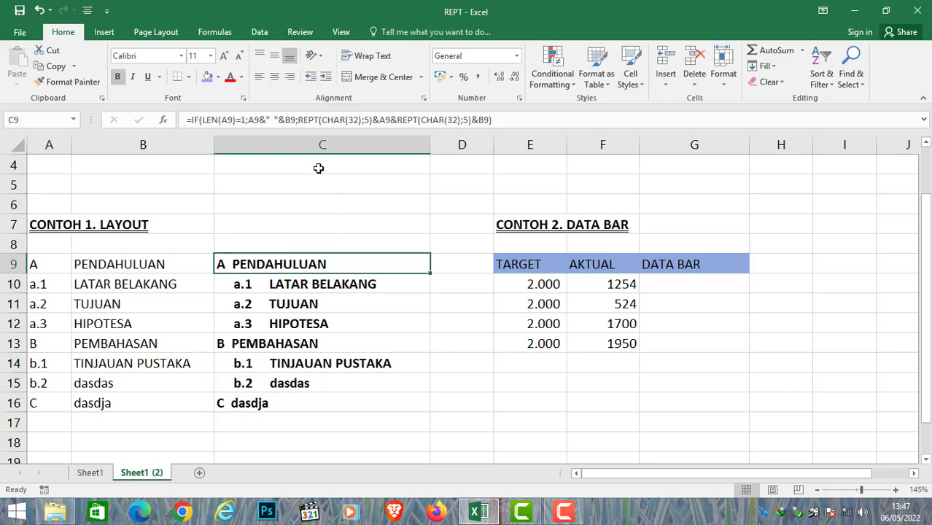
{"action": "left_click", "coordinate": [253, 119]}
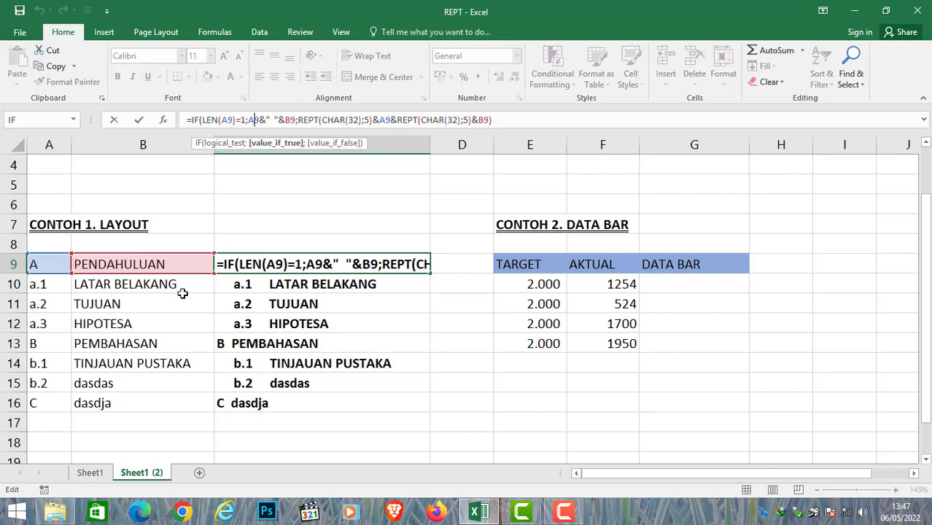
{"action": "left_click", "coordinate": [286, 120]}
{"action": "type", "text": "prooper"}
{"action": "key", "text": "BackSpace"}
{"action": "key", "text": "BackSpace"}
{"action": "key", "text": "BackSpace"}
{"action": "key", "text": "BackSpace"}
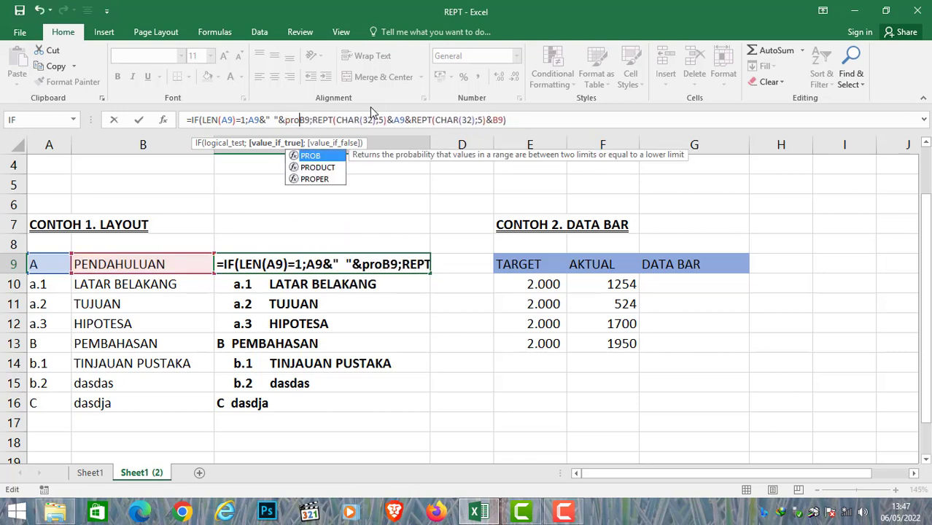
{"action": "type", "text": "per("}
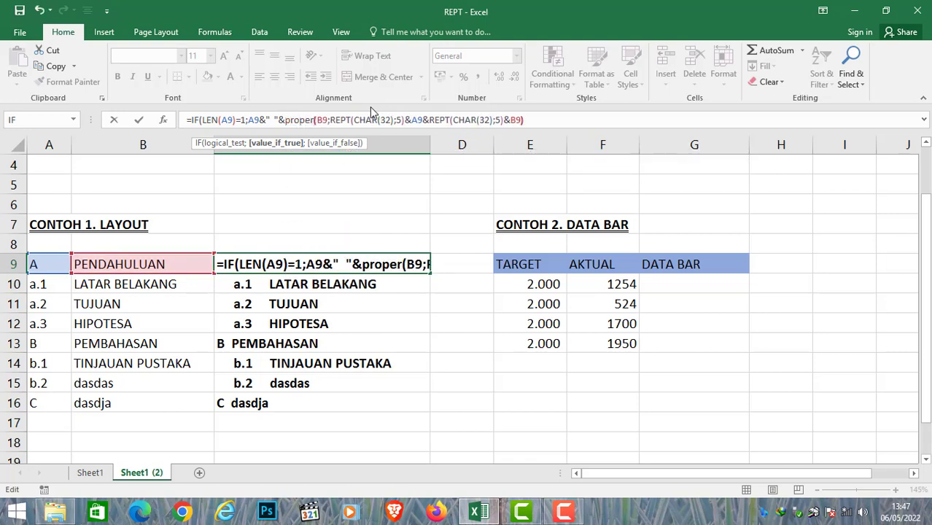
{"action": "key", "text": "Right"}
{"action": "key", "text": "Right"}
{"action": "type", "text": ")"}
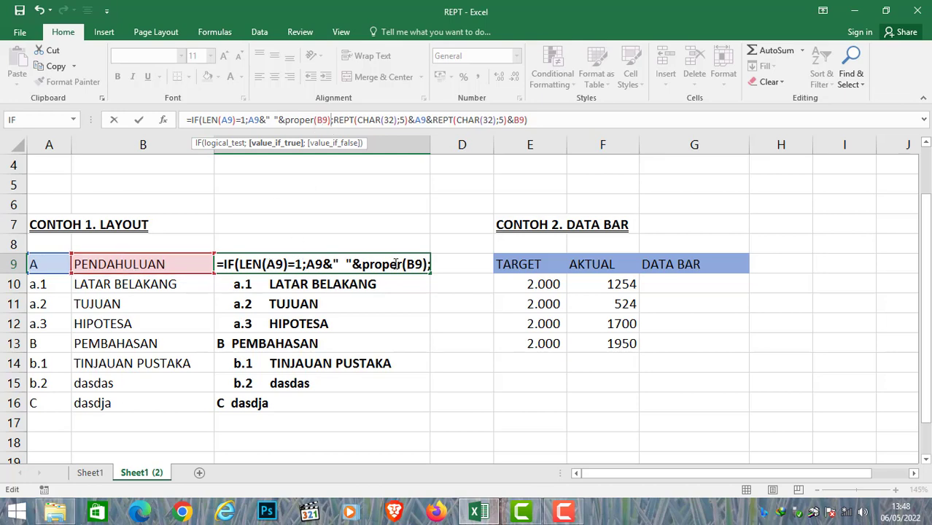
- Replace the PROPER function with UPPER around B9 in the value if true of C9's IF formula
{"action": "left_click", "coordinate": [263, 266]}
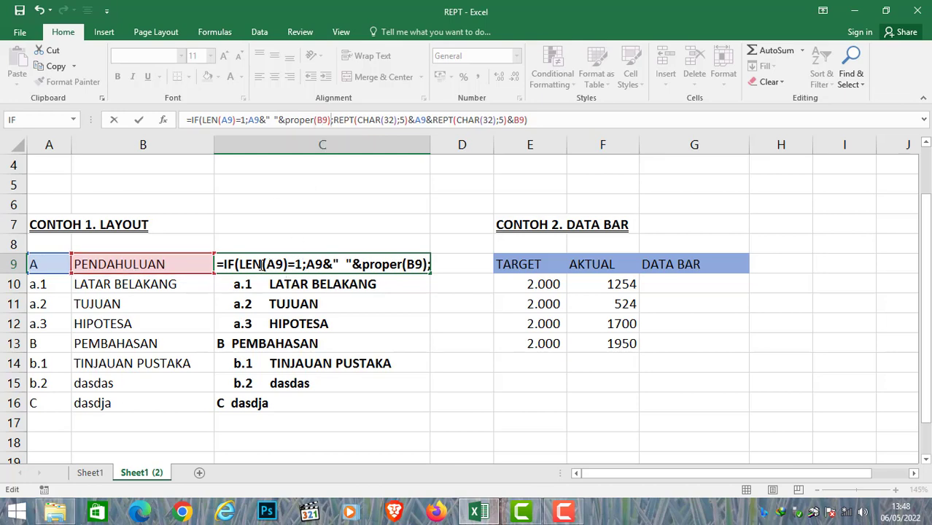
{"action": "left_click", "coordinate": [428, 267]}
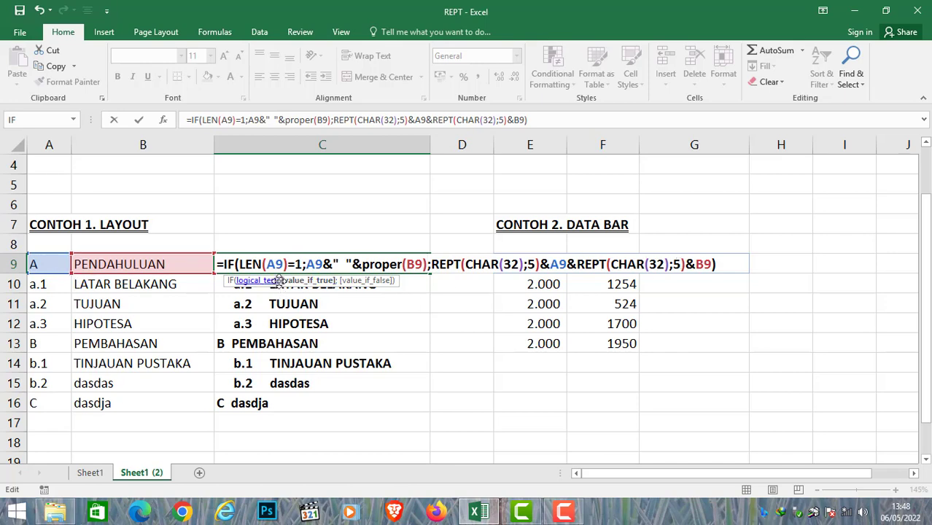
{"action": "left_click", "coordinate": [696, 264]}
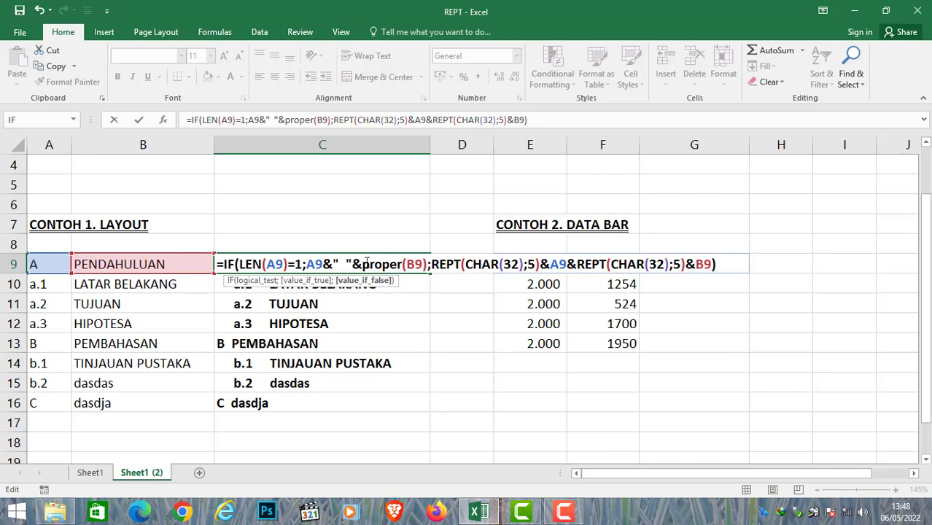
{"action": "left_click_drag", "start_coordinate": [363, 264], "coordinate": [418, 254]}
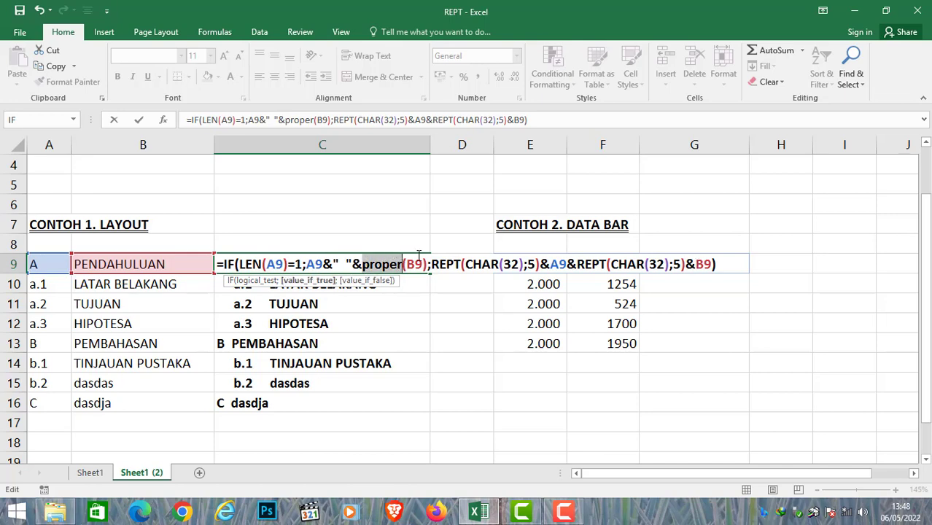
{"action": "type", "text": "upper"}
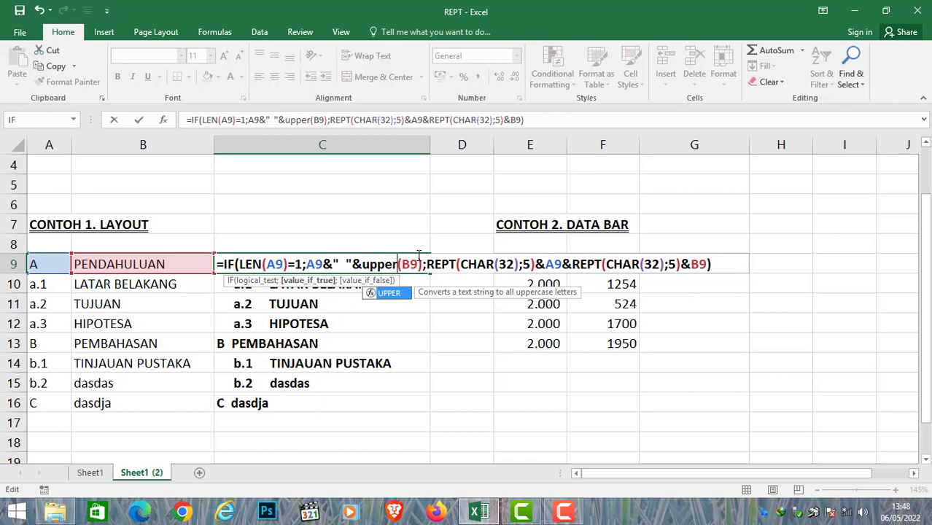
- Wrap B9 in PROPER within the value if false of C9's formula, and fill the formula down to C16
{"action": "left_click", "coordinate": [691, 264]}
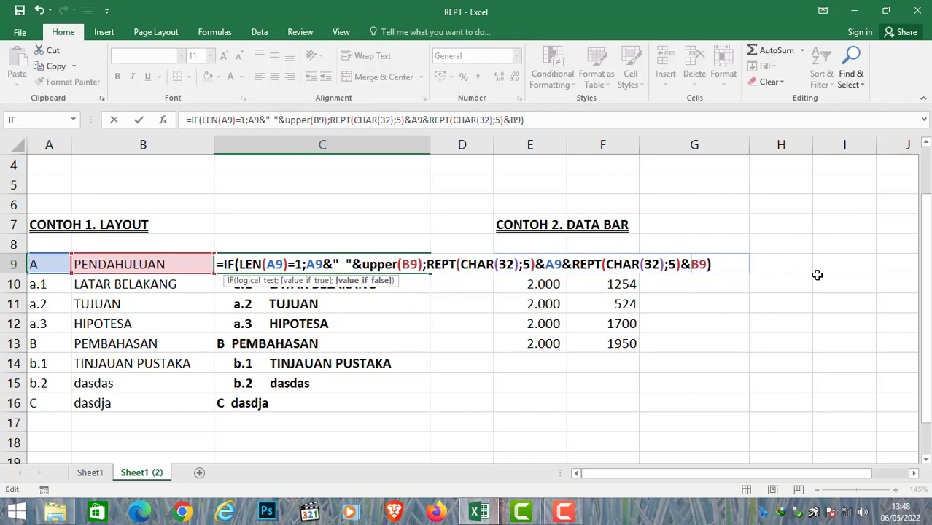
{"action": "type", "text": "proper(B9"}
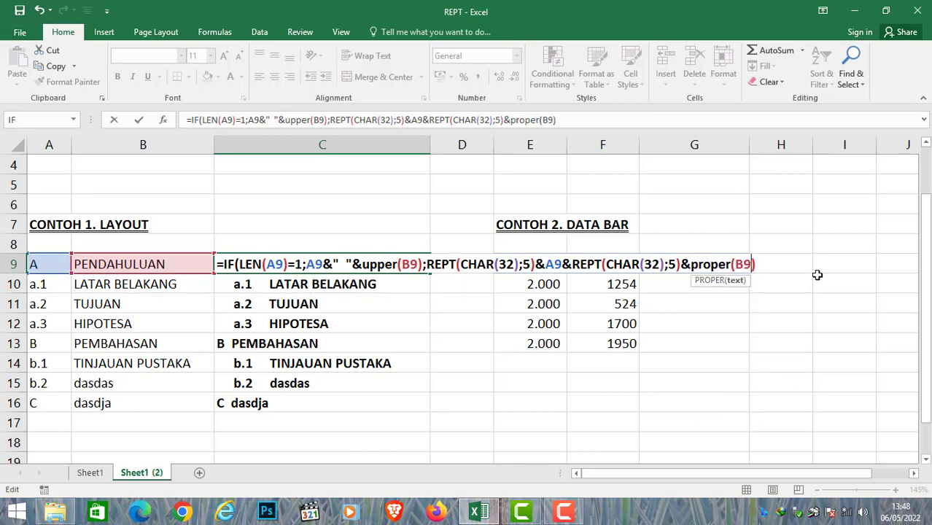
{"action": "type", "text": ")"}
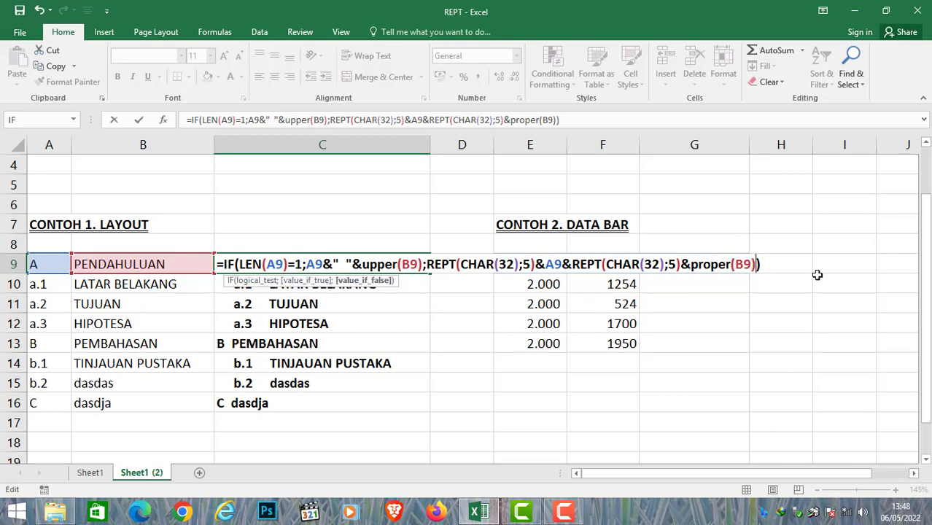
{"action": "key", "text": "Return"}
{"action": "key", "text": "Up"}
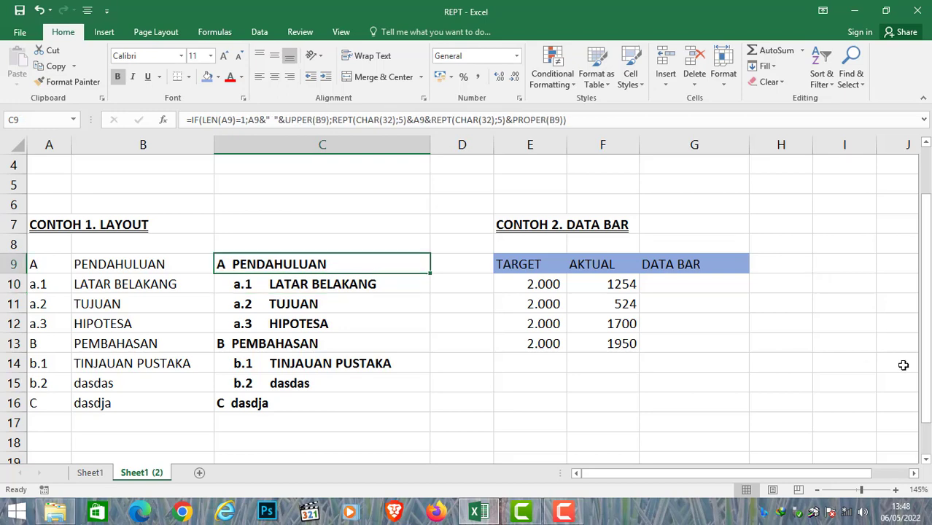
{"action": "left_click_drag", "start_coordinate": [432, 272], "coordinate": [440, 409]}
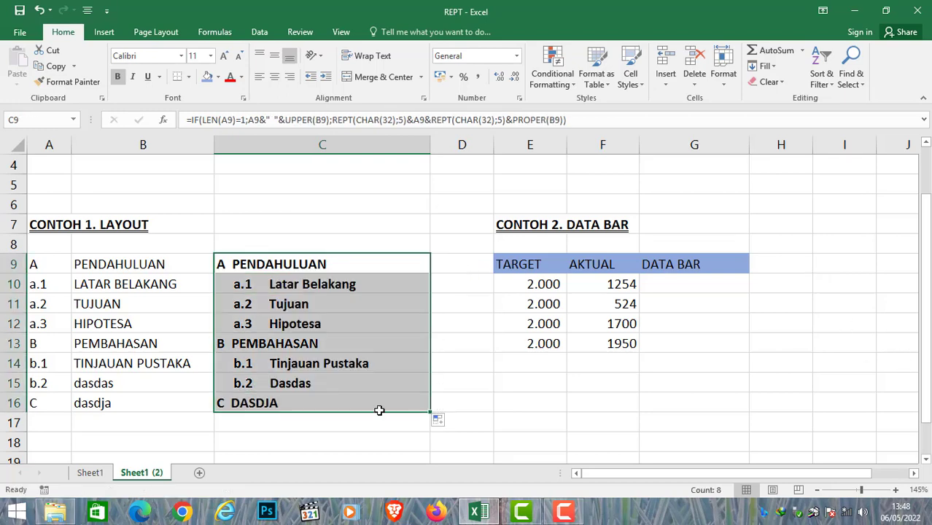
- Replace the text in B16 with sdadja and check the formula results in C16 and C14 against their source cells
{"action": "left_click", "coordinate": [75, 408]}
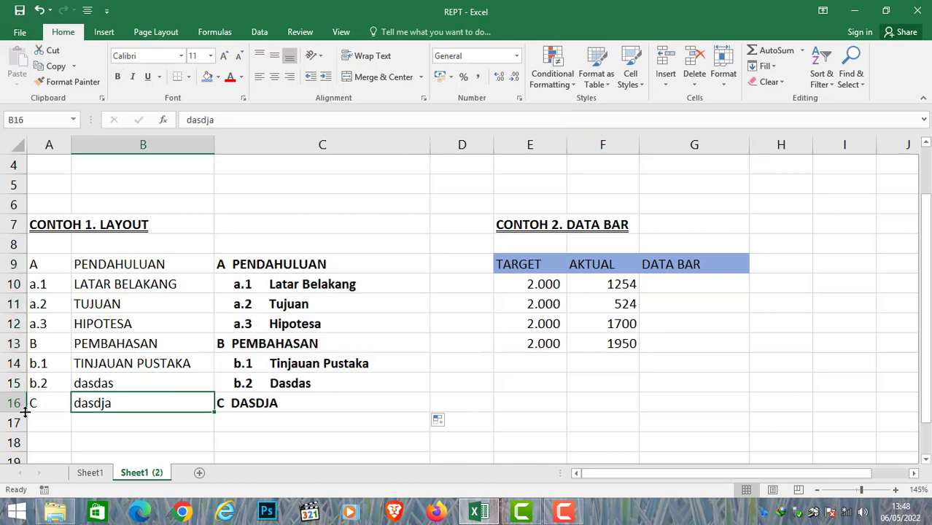
{"action": "left_click", "coordinate": [53, 407]}
{"action": "left_click", "coordinate": [105, 404]}
{"action": "type", "text": "sdadja"}
{"action": "key", "text": "Return"}
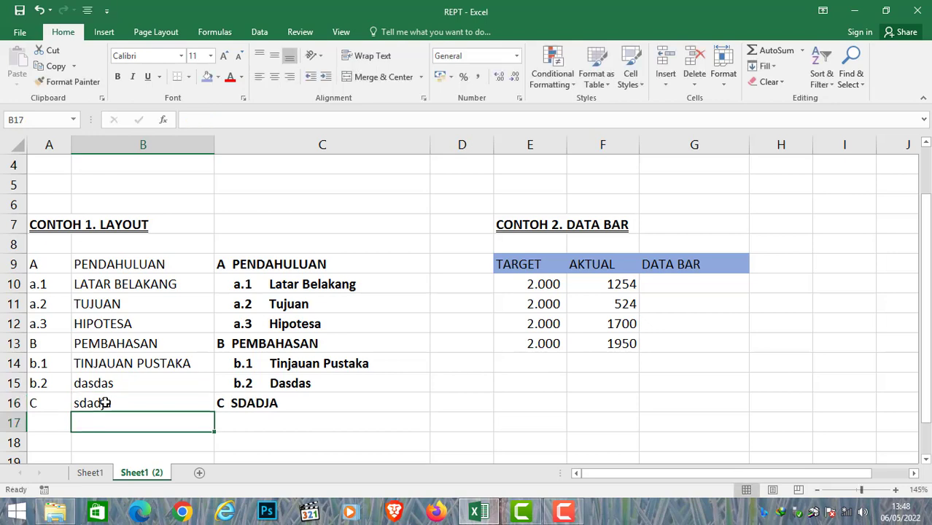
{"action": "left_click", "coordinate": [249, 402]}
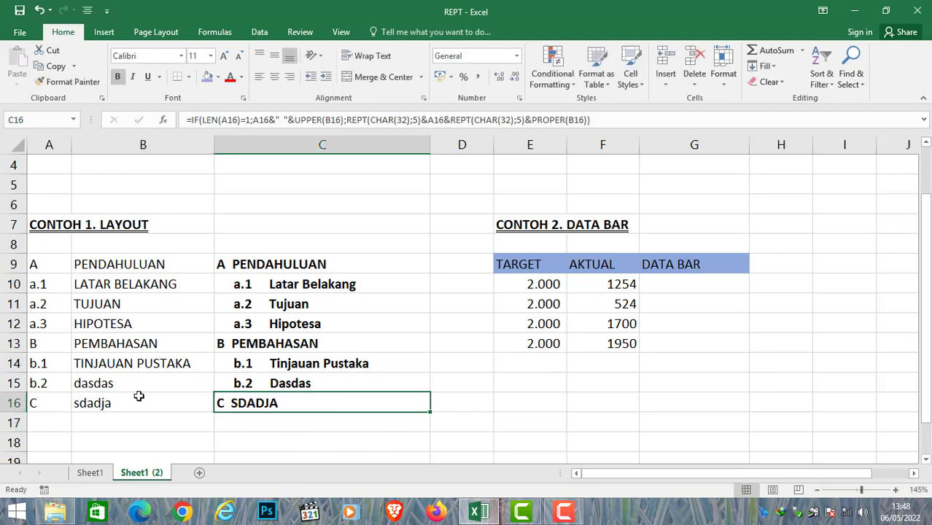
{"action": "left_click", "coordinate": [51, 368]}
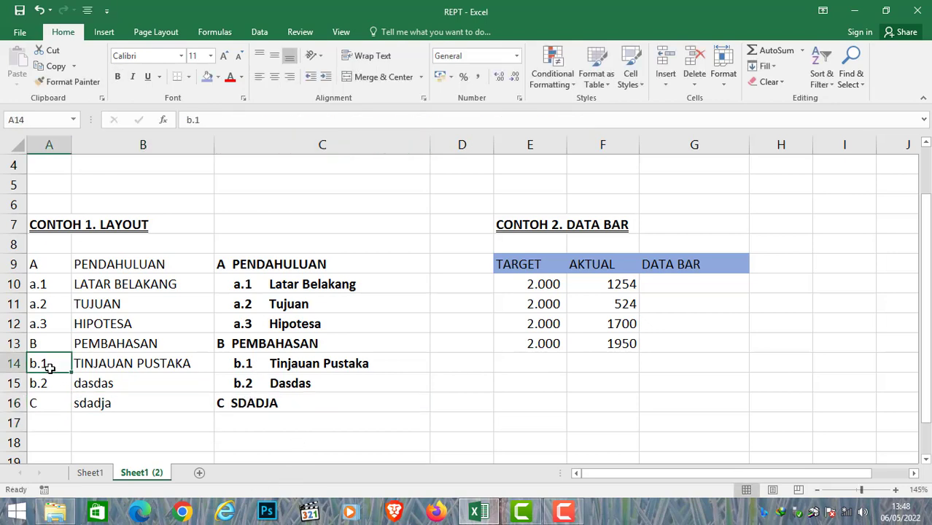
{"action": "left_click", "coordinate": [146, 364]}
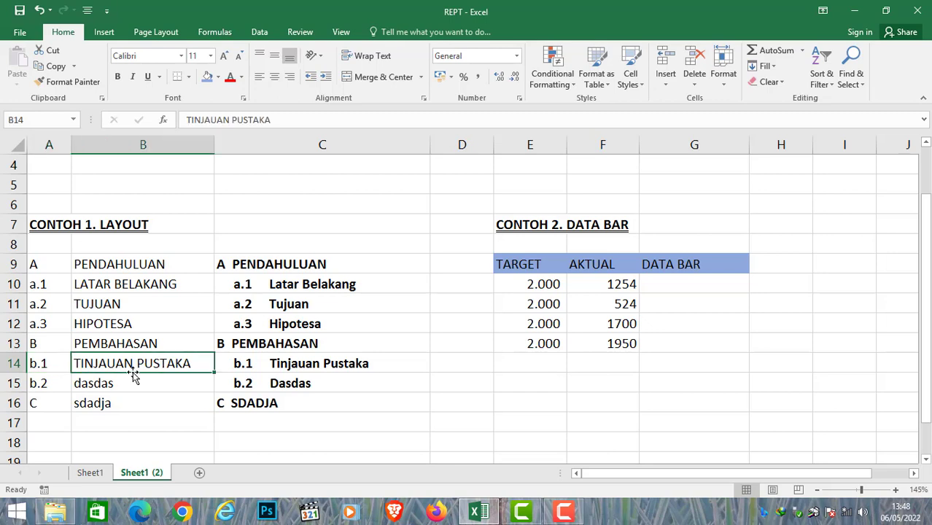
{"action": "left_click", "coordinate": [312, 364]}
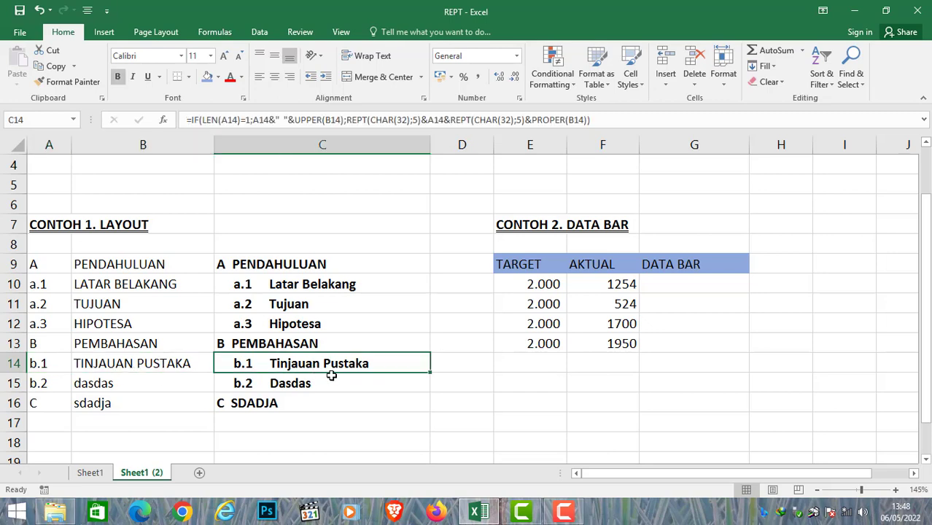
{"action": "left_click", "coordinate": [258, 407]}
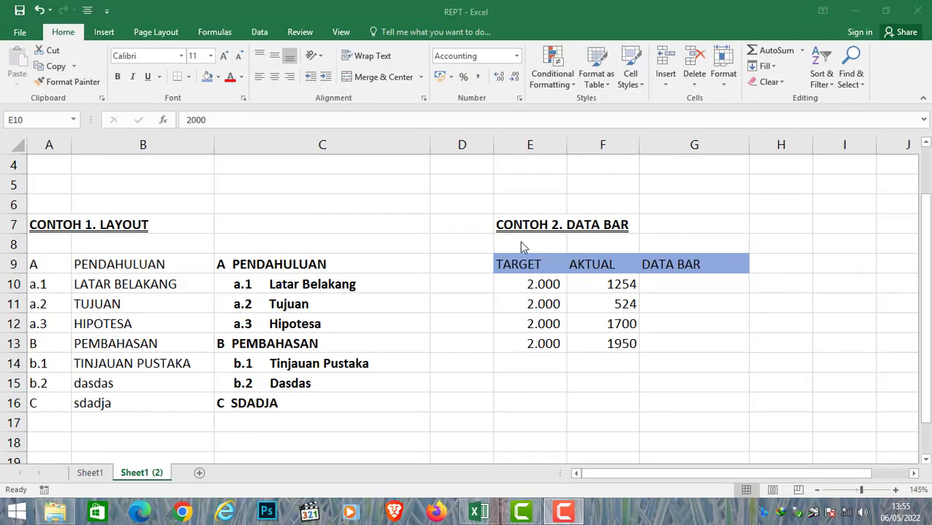
- Examine the TARGET, AKTUAL and DATA BAR columns of the second example and the finished data bars on Sheet1
{"action": "left_click", "coordinate": [519, 242]}
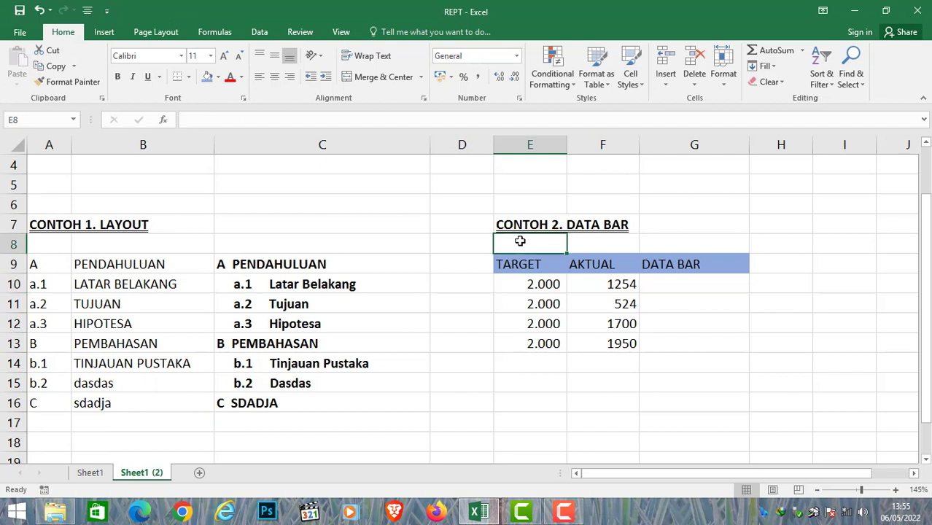
{"action": "left_click", "coordinate": [556, 281]}
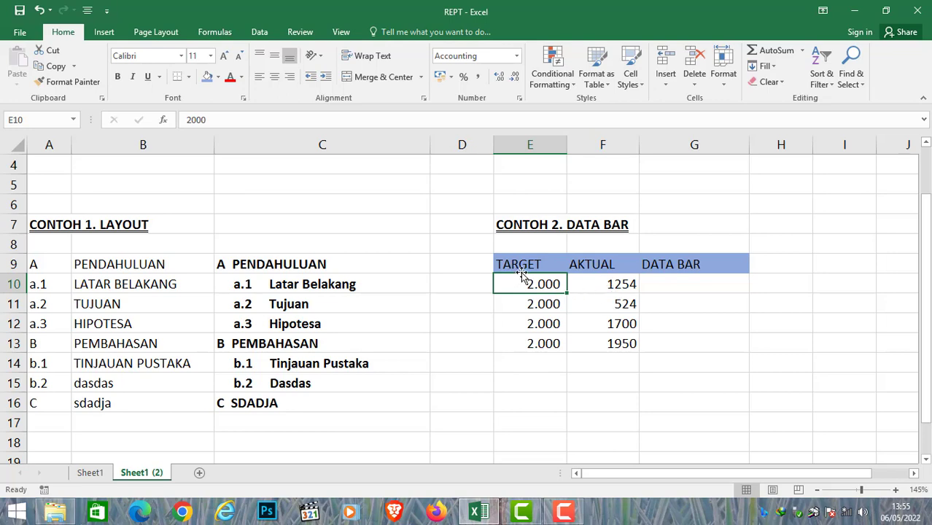
{"action": "left_click", "coordinate": [604, 266]}
{"action": "left_click", "coordinate": [612, 289]}
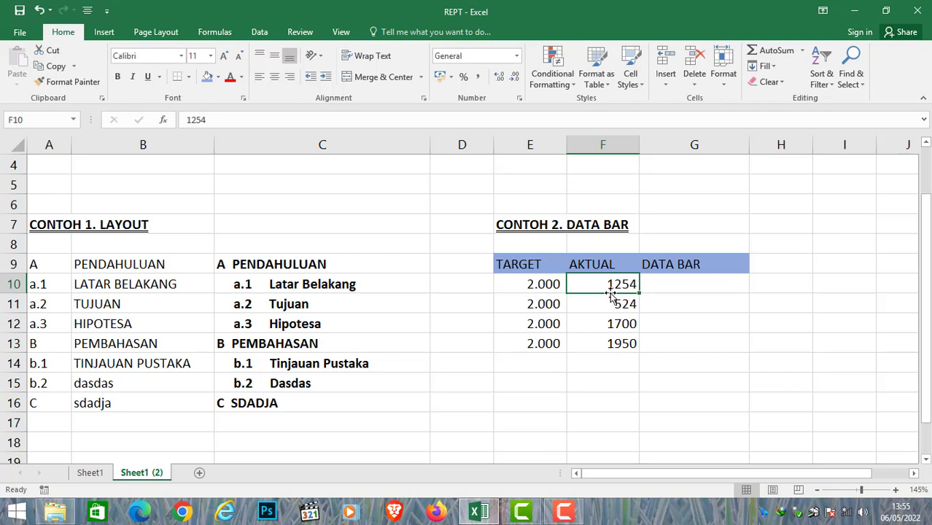
{"action": "left_click", "coordinate": [691, 285]}
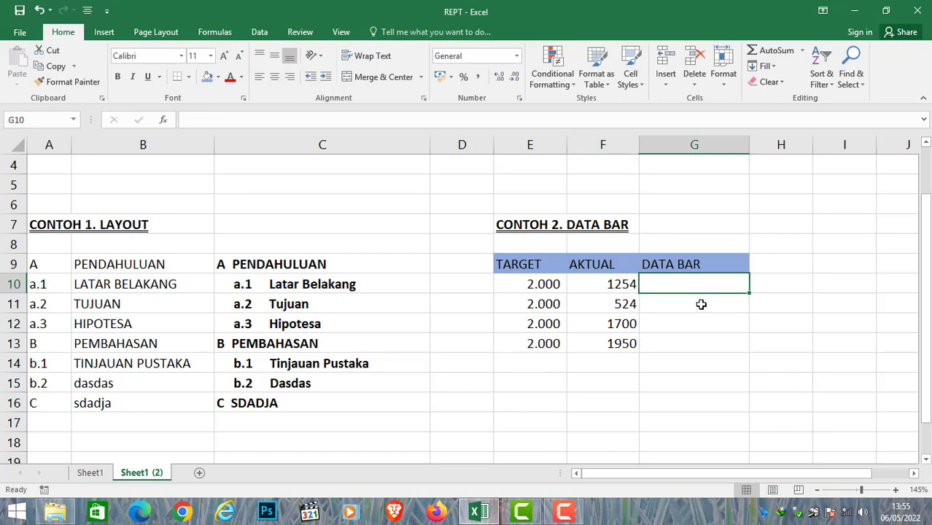
{"action": "left_click", "coordinate": [91, 473]}
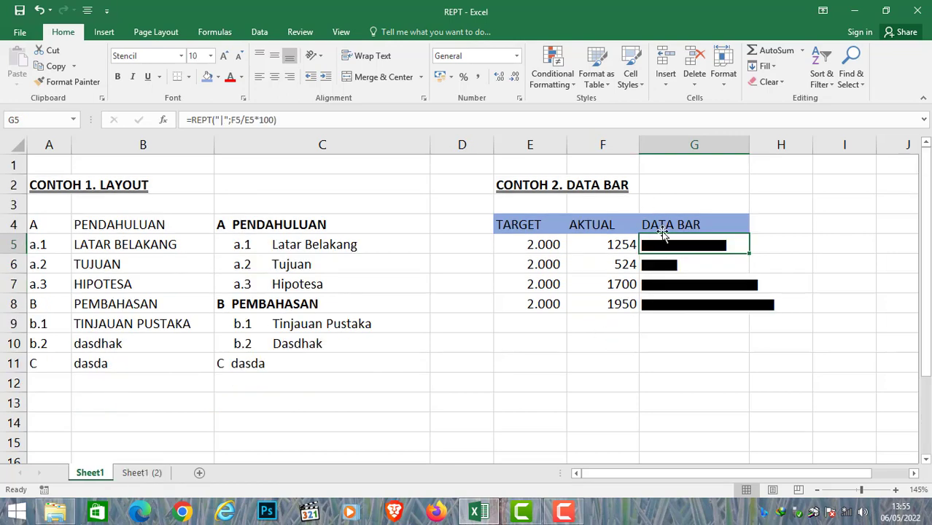
- Enter the formula =REPT("|";F10/E10*100) in G10 of Sheet1 (2)
{"action": "left_click", "coordinate": [157, 474]}
{"action": "type", "text": "=rept(\"|"}
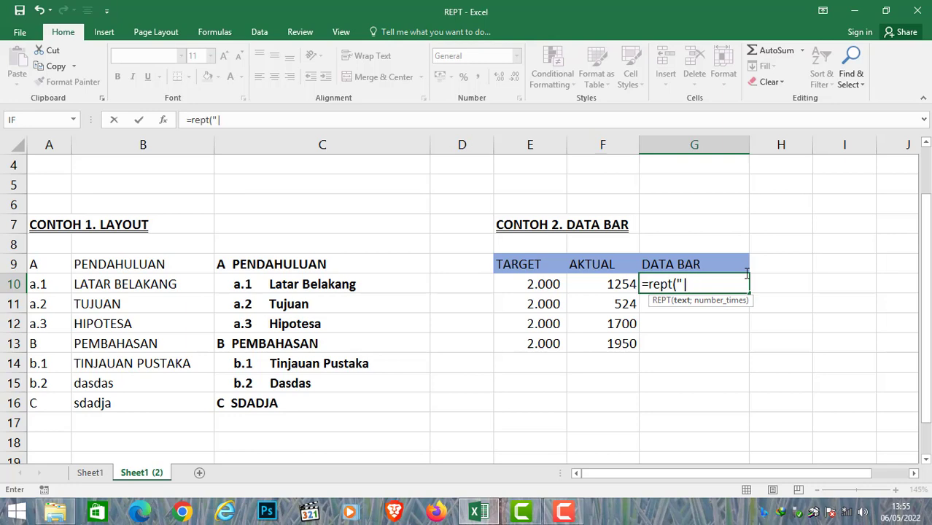
{"action": "type", "text": "\";"}
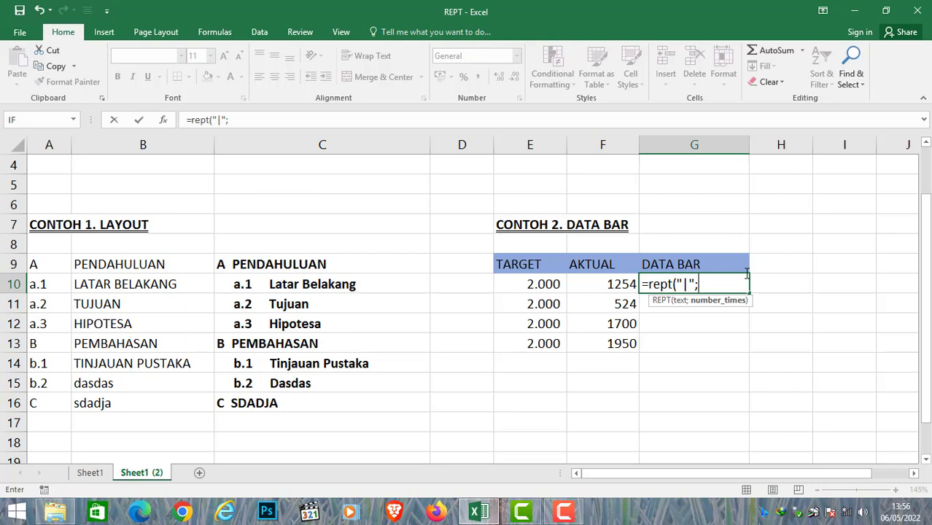
{"action": "left_click", "coordinate": [621, 284]}
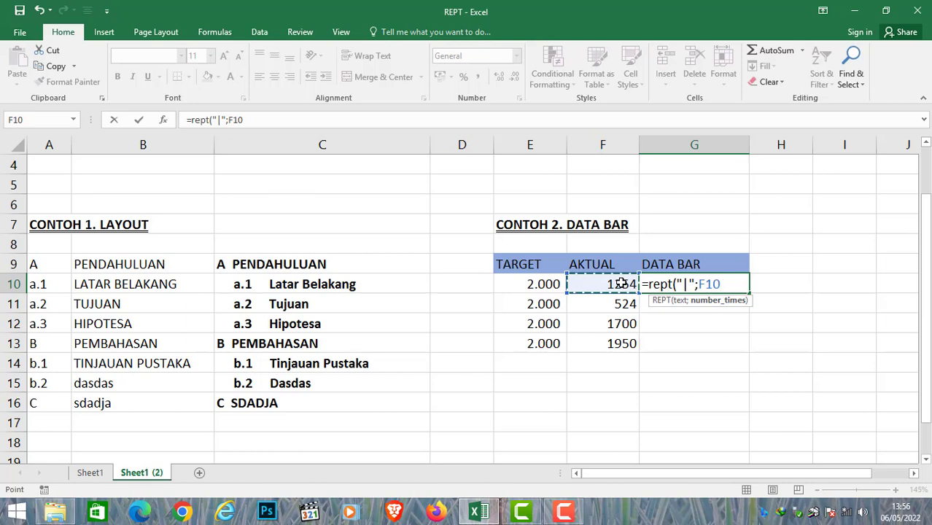
{"action": "type", "text": "/"}
{"action": "left_click", "coordinate": [544, 283]}
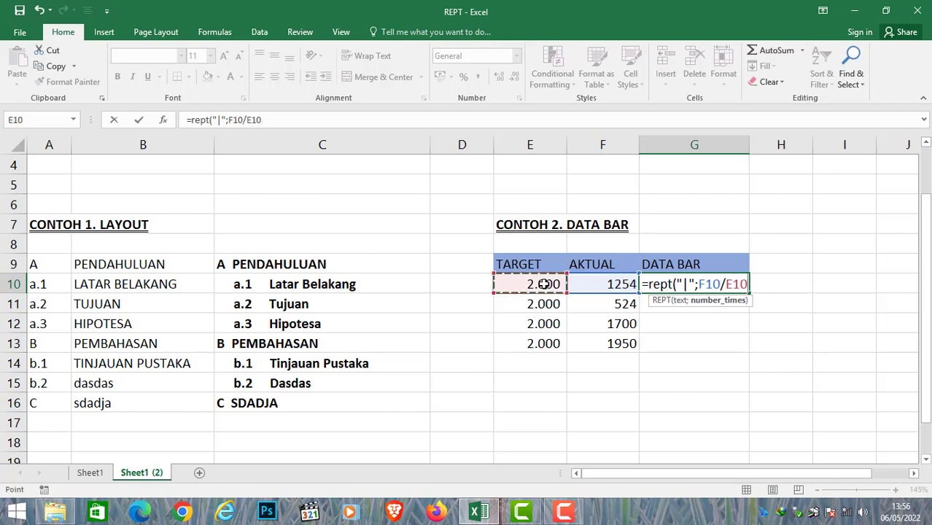
{"action": "type", "text": "*100"}
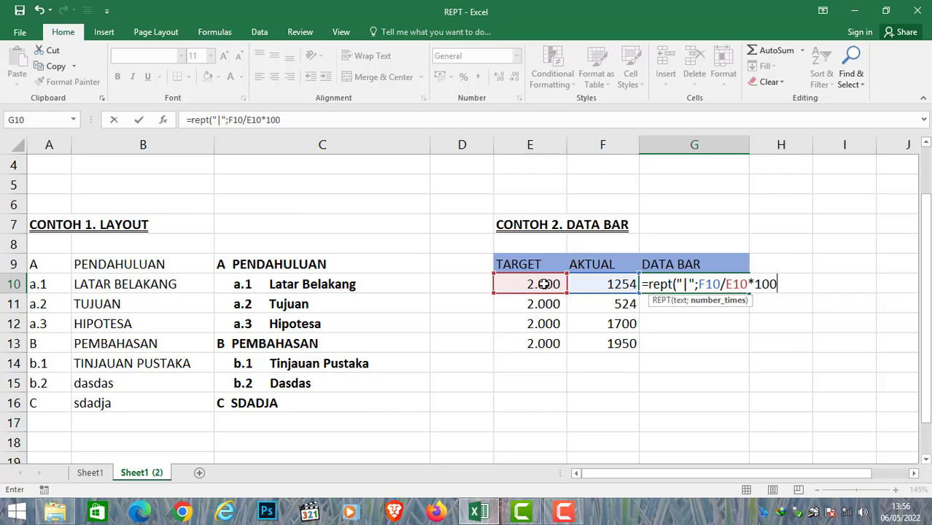
{"action": "type", "text": ")"}
{"action": "key", "text": "Return"}
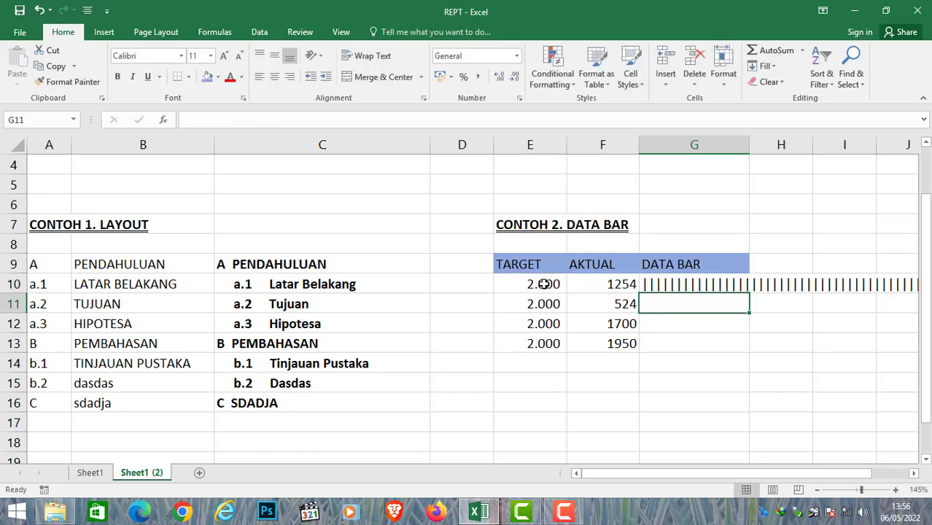
- Review the text and number_times arguments of G10's REPT formula, and fill the formula down to G13
{"action": "key", "text": "Up"}
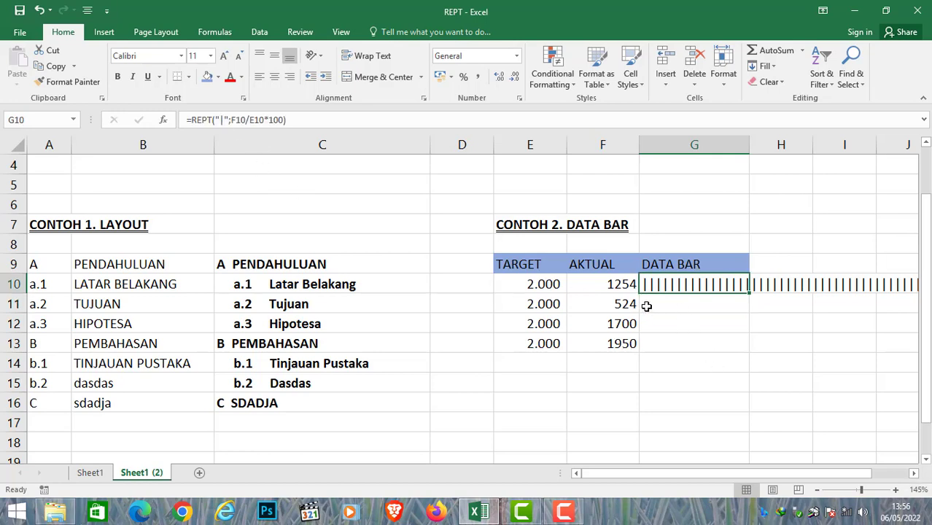
{"action": "double_click", "coordinate": [658, 286]}
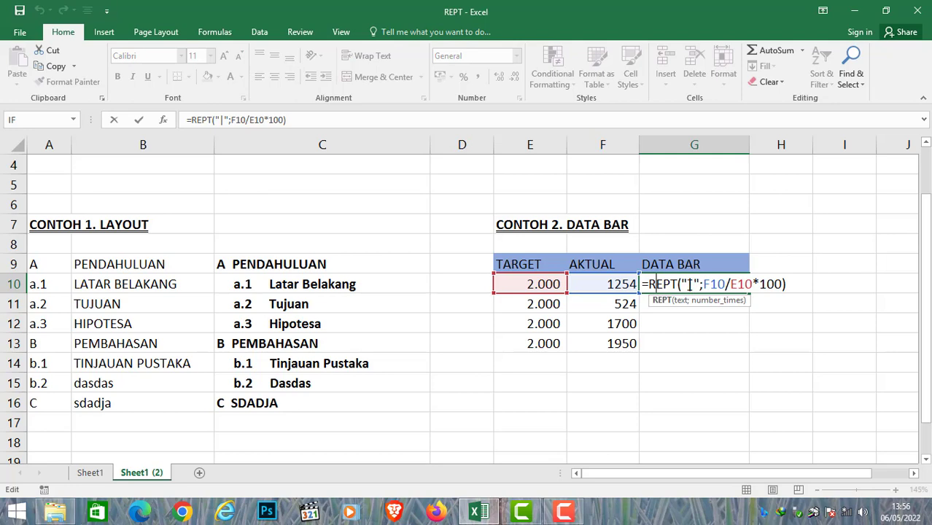
{"action": "left_click_drag", "start_coordinate": [692, 285], "coordinate": [691, 287]}
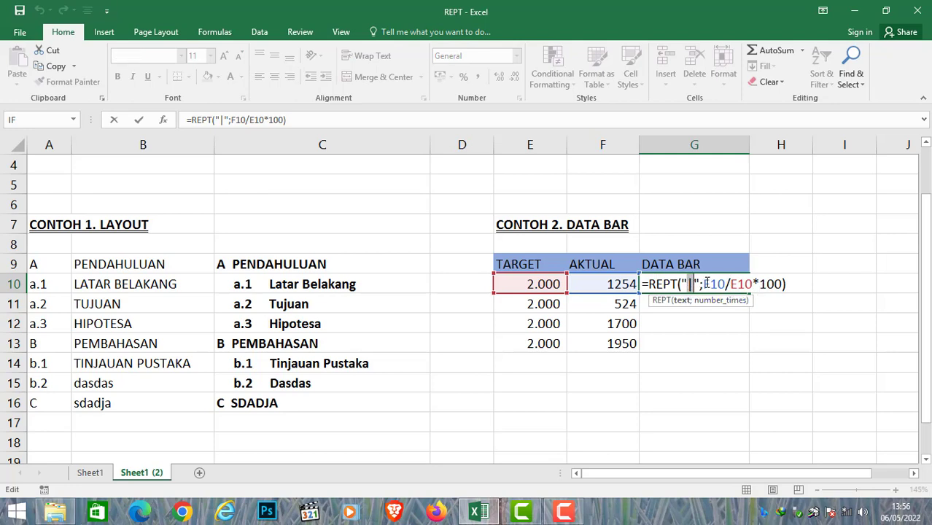
{"action": "left_click_drag", "start_coordinate": [703, 285], "coordinate": [783, 285]}
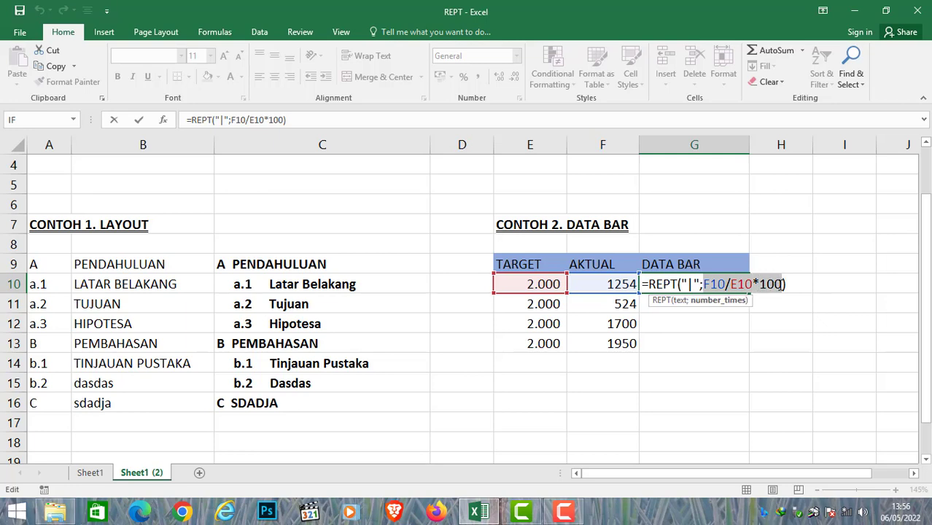
{"action": "key", "text": "ctrl+Return"}
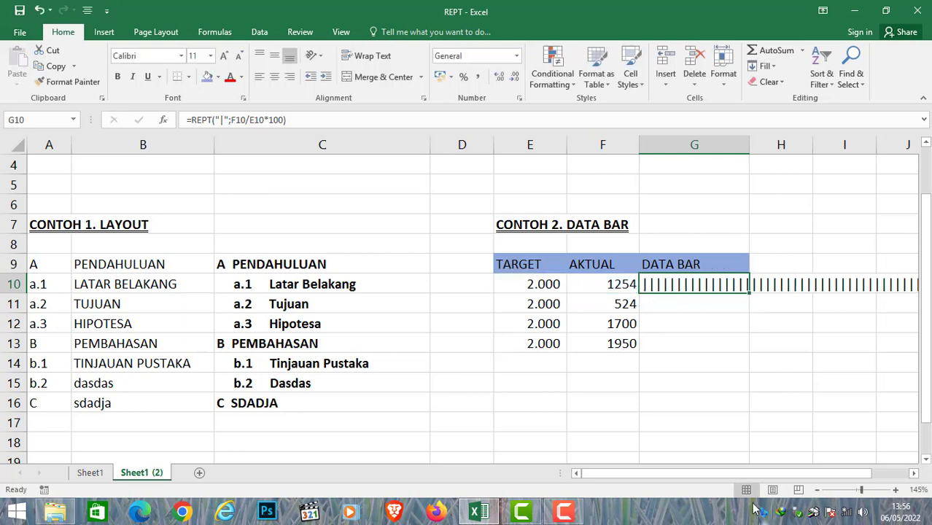
{"action": "left_click", "coordinate": [914, 473]}
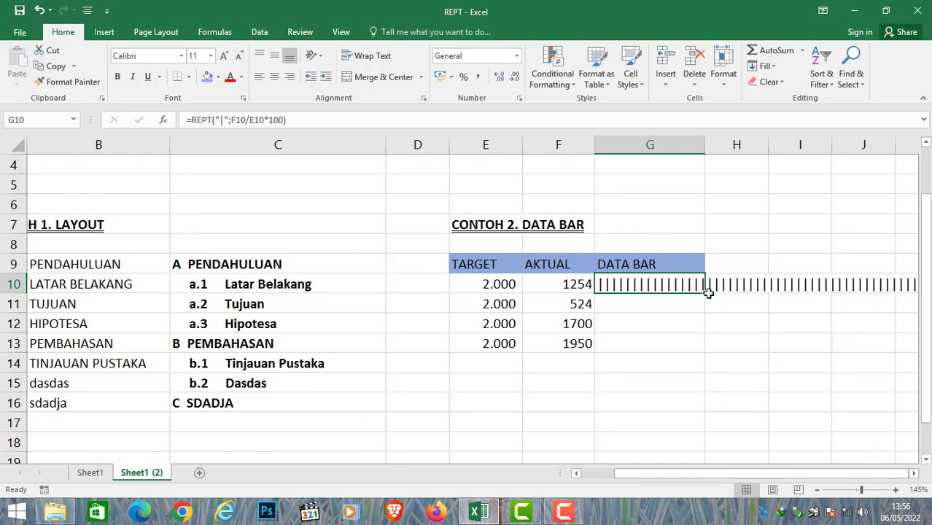
{"action": "left_click_drag", "start_coordinate": [706, 292], "coordinate": [717, 352]}
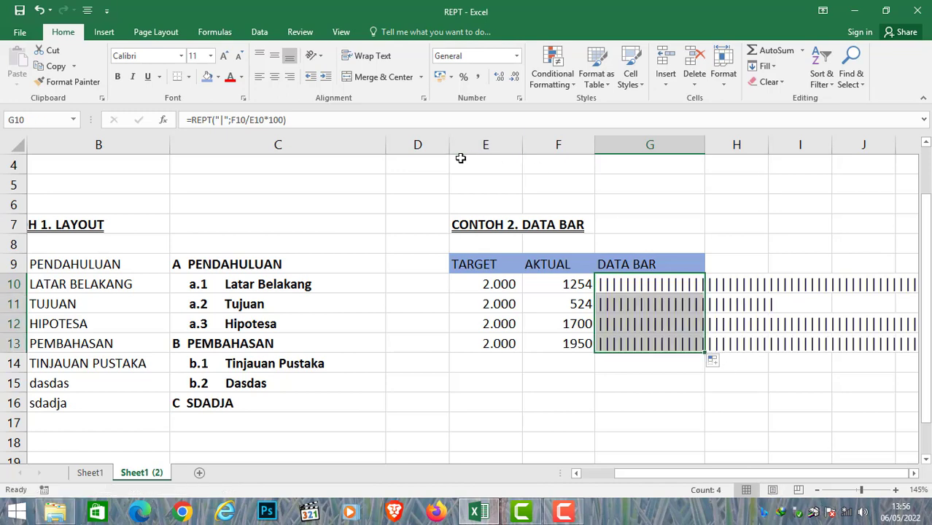
- Set the font of the data bar cells G10:G13 to Stencil and widen column G so the longest bar fits inside it
{"action": "left_click", "coordinate": [143, 59]}
{"action": "type", "text": "Ste"}
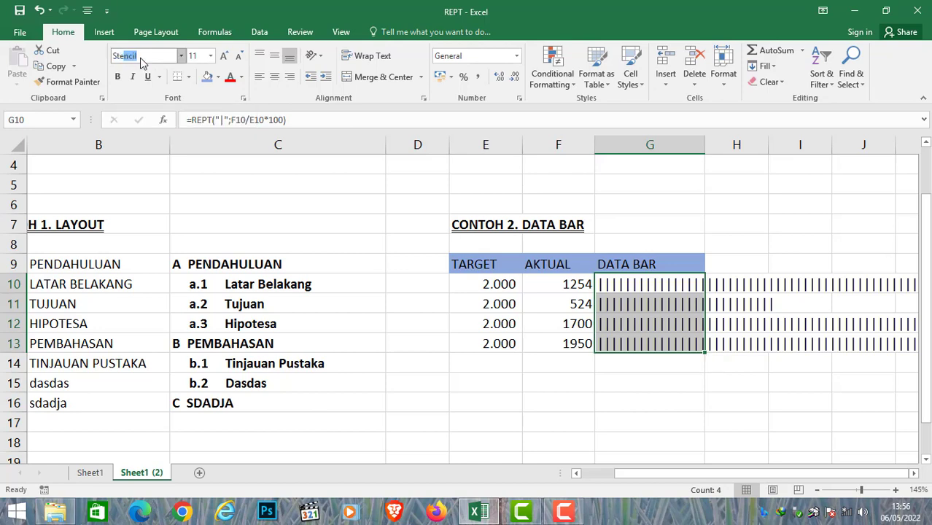
{"action": "type", "text": "nci"}
{"action": "key", "text": "Return"}
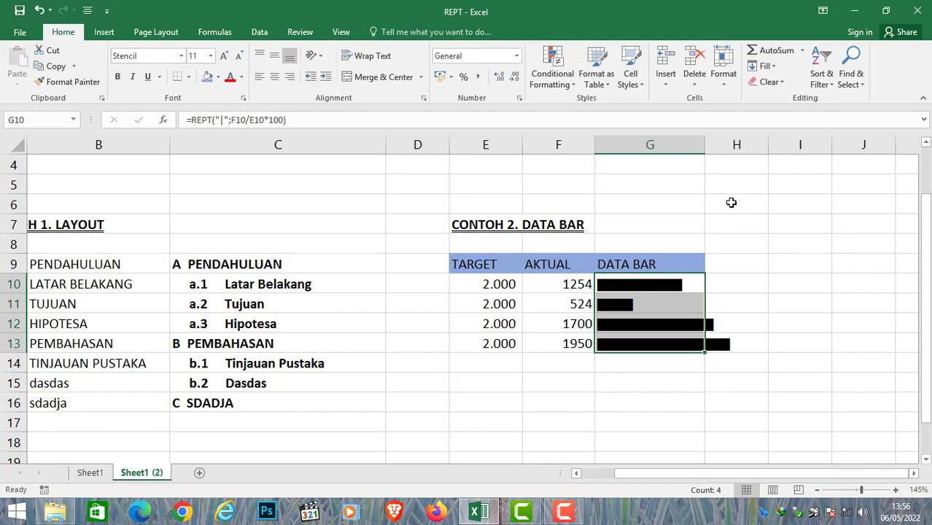
{"action": "left_click_drag", "start_coordinate": [709, 146], "coordinate": [746, 147]}
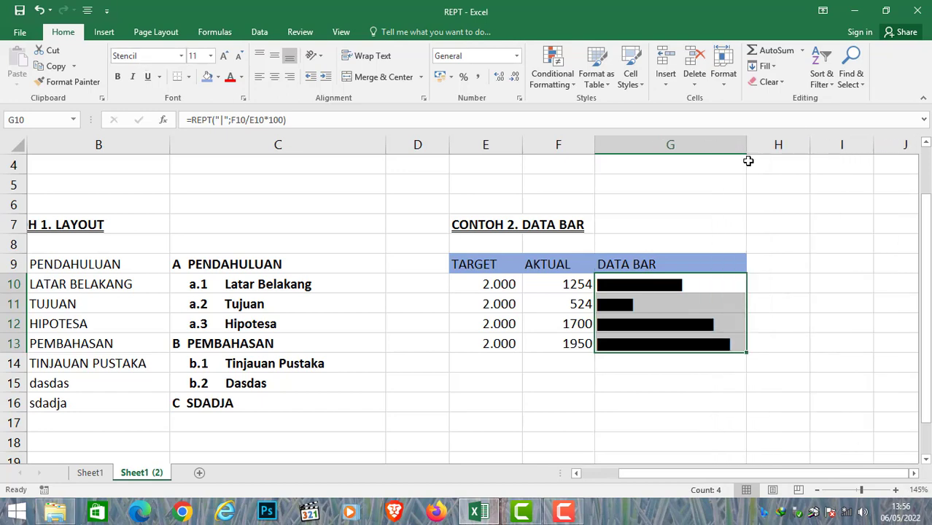
{"action": "left_click", "coordinate": [784, 338]}
- Examine the finished data bars in G10:G13, checking the Stencil font in the font list and the REPT formula in G10
{"action": "left_click", "coordinate": [641, 280]}
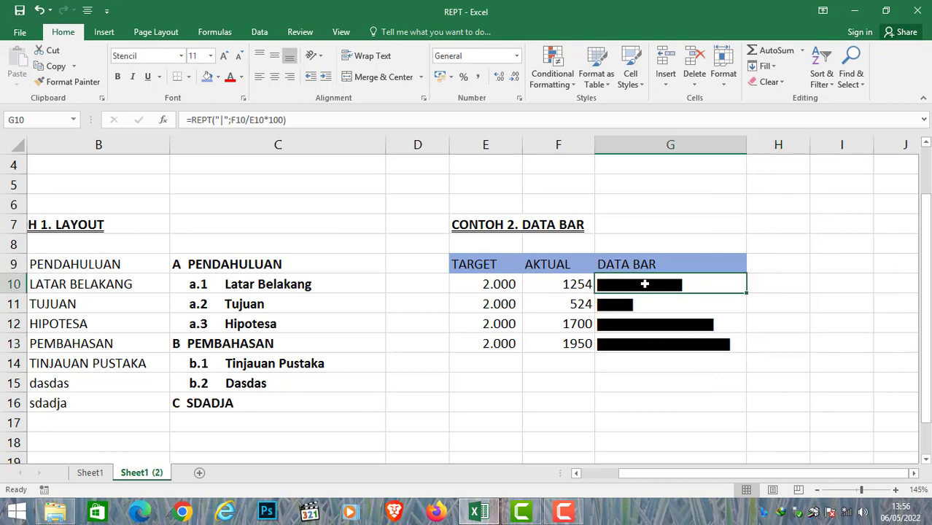
{"action": "left_click", "coordinate": [619, 308]}
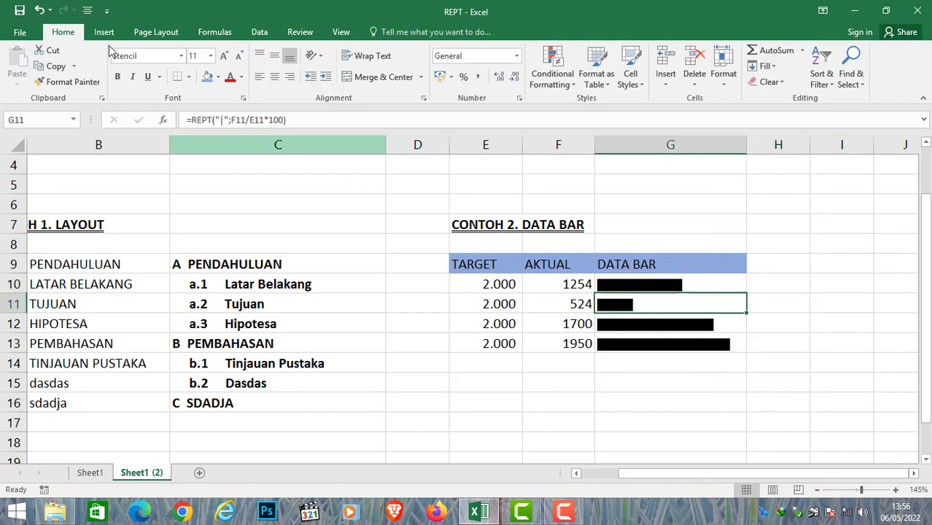
{"action": "left_click", "coordinate": [181, 58]}
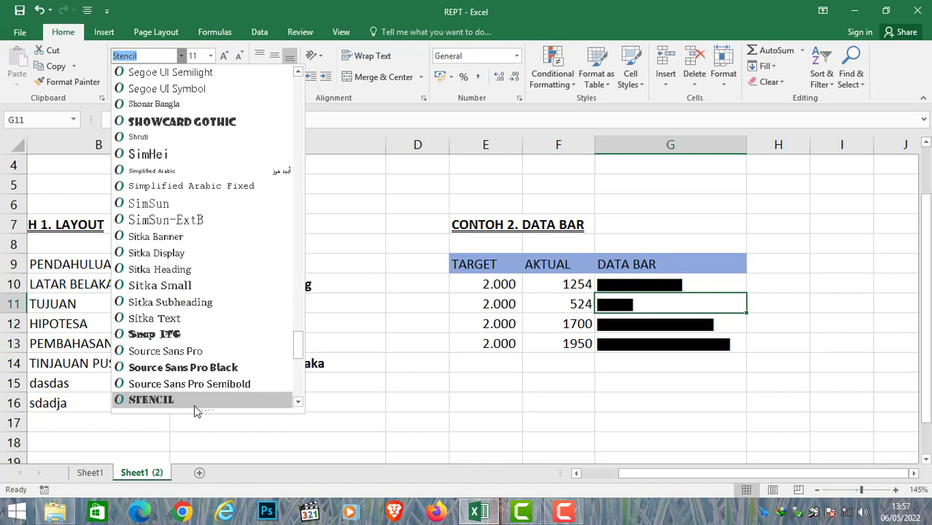
{"action": "left_click", "coordinate": [665, 286]}
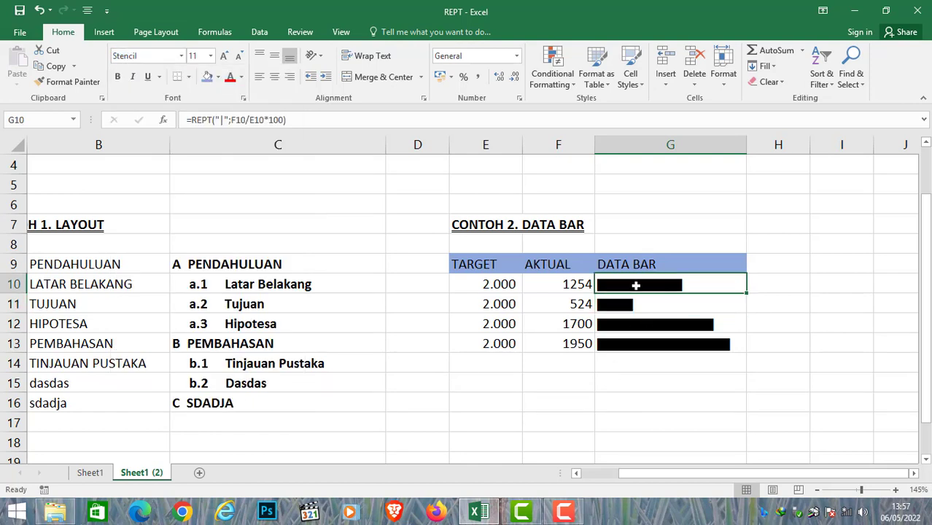
{"action": "key", "text": "F2"}
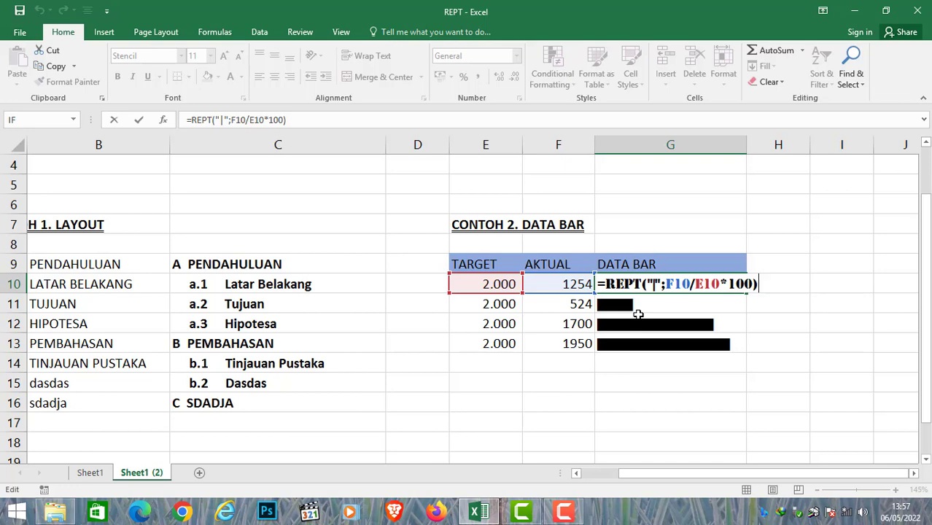
{"action": "key", "text": "ctrl+Return"}
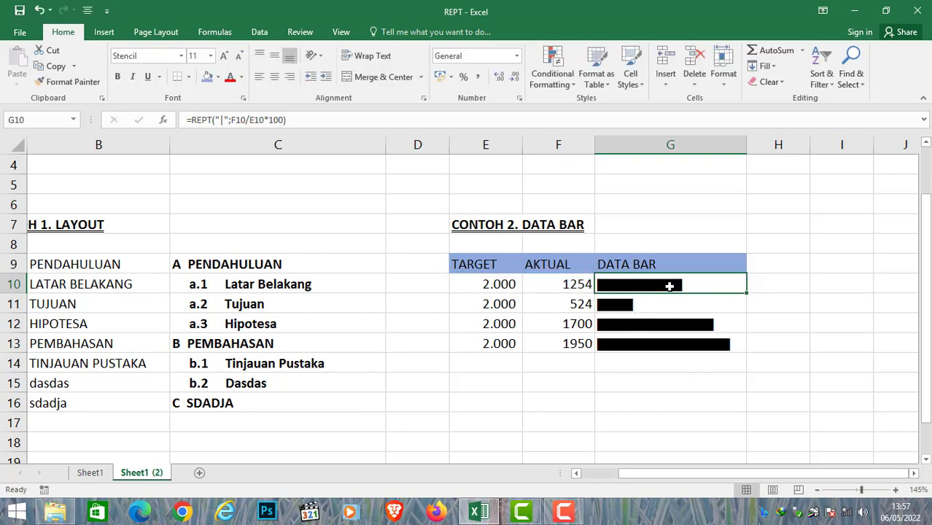
{"action": "left_click_drag", "start_coordinate": [669, 286], "coordinate": [699, 340]}
{"action": "left_click", "coordinate": [718, 378]}
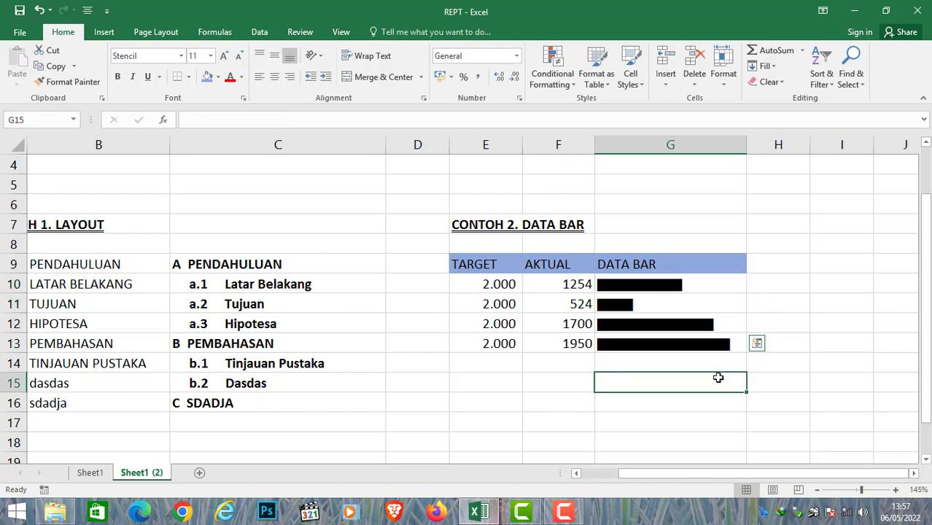